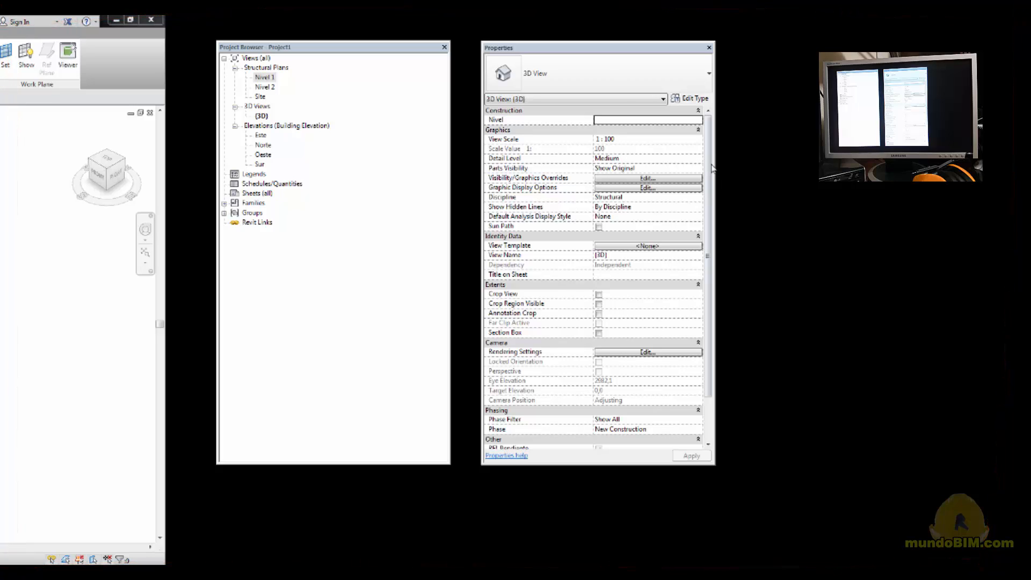
Step: Review the 3D view's properties, along with the available file commands and recent documents
{"action": "scroll", "coordinate": [711, 169], "scroll_direction": "down", "scroll_amount": 1}
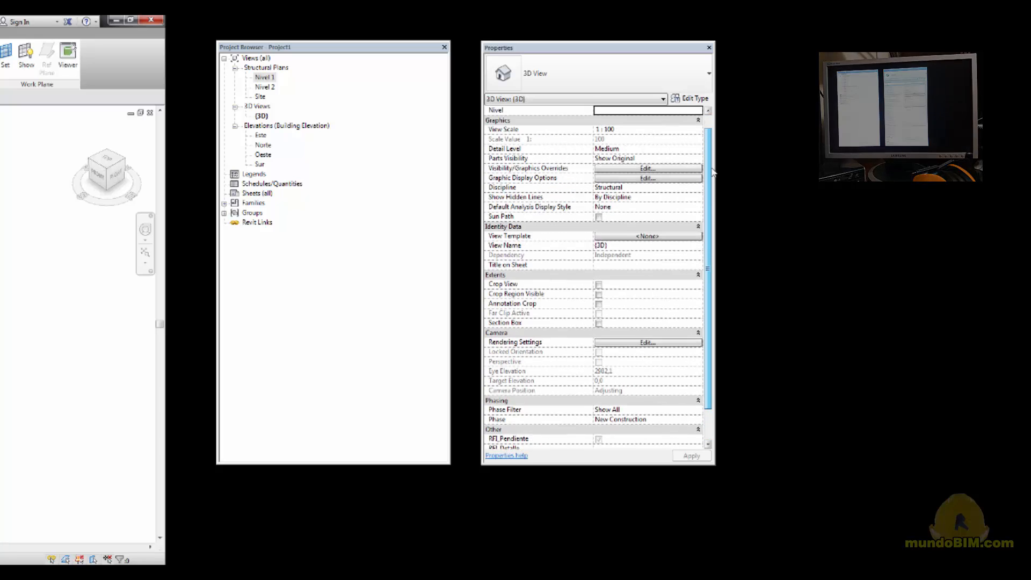
{"action": "scroll", "coordinate": [711, 169], "scroll_direction": "up", "scroll_amount": 1}
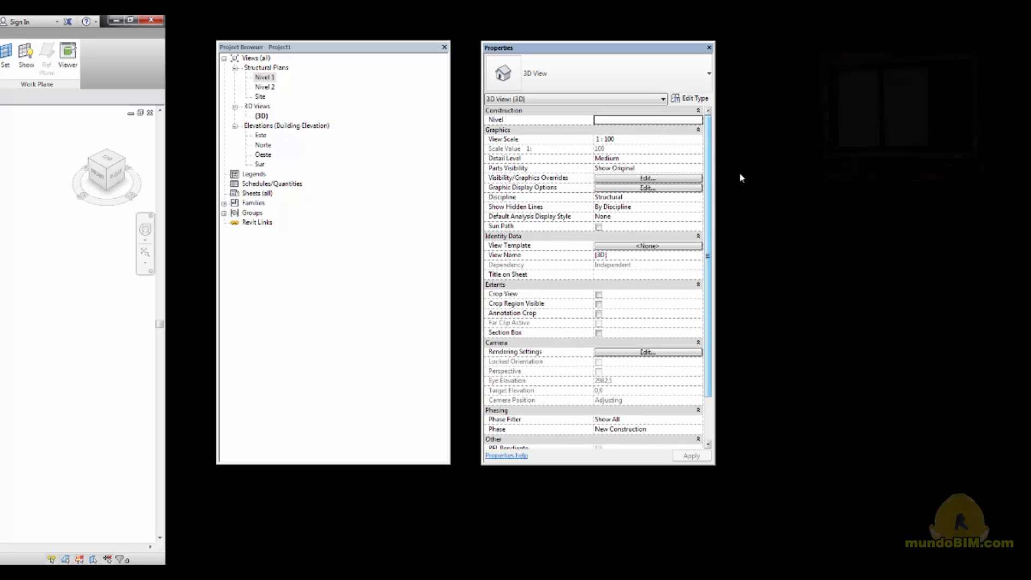
{"action": "left_click", "coordinate": [365, 284]}
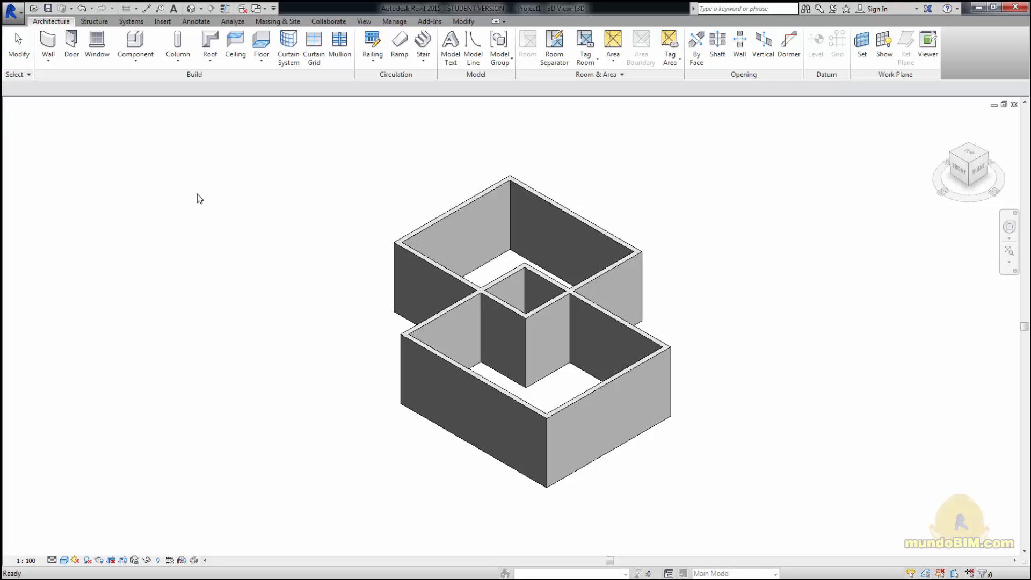
{"action": "left_click", "coordinate": [20, 14]}
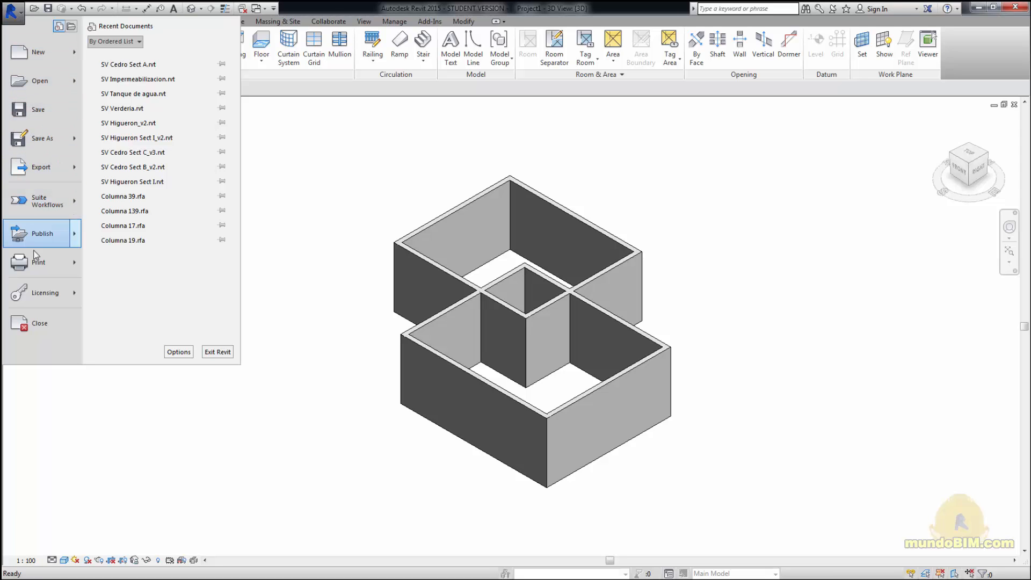
{"action": "left_click", "coordinate": [331, 183]}
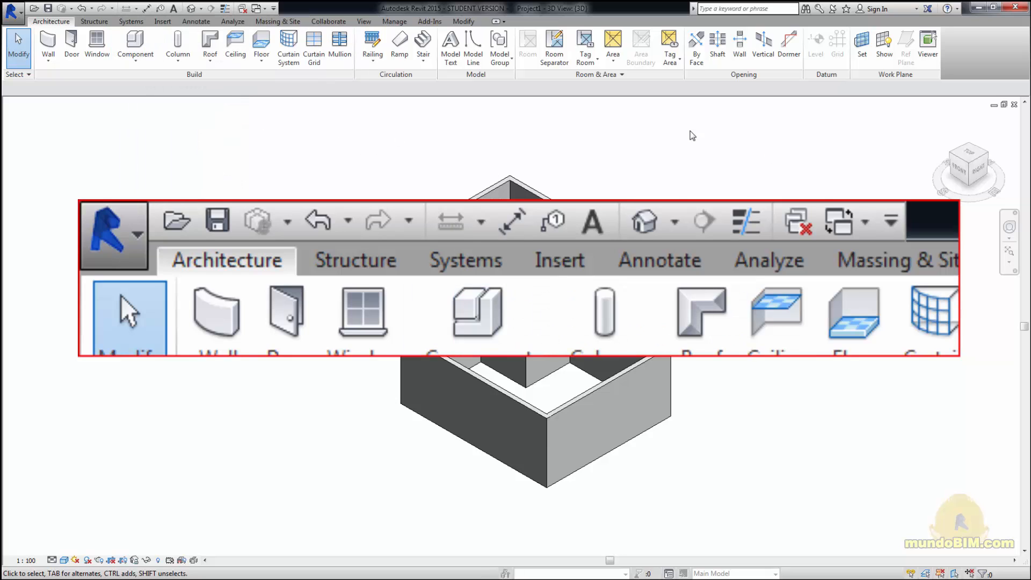
Step: Select all the walls in the Nivel 1 structural plan and review their categories in the selection filter
{"action": "key", "text": "ctrl+Tab"}
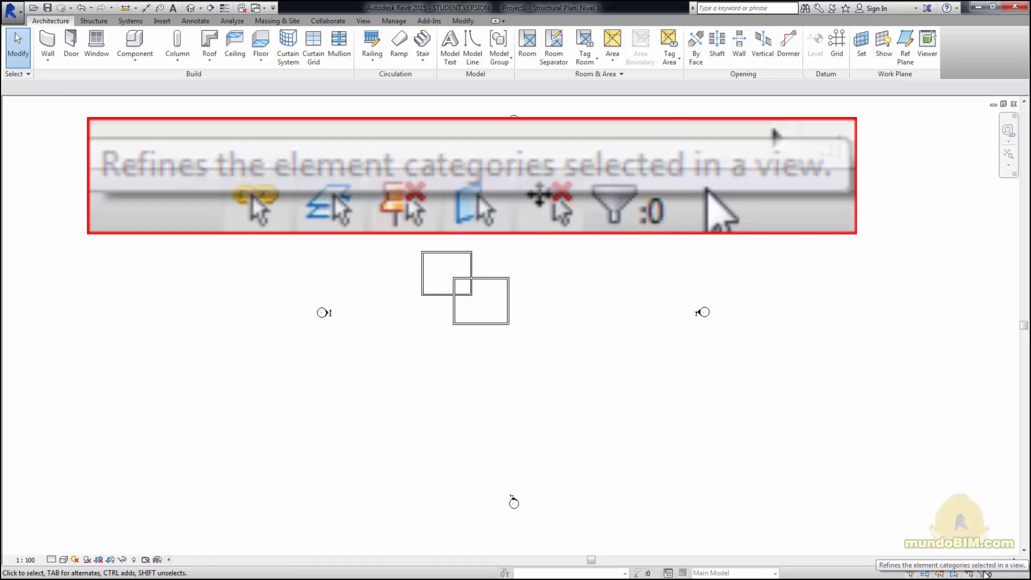
{"action": "left_click_drag", "start_coordinate": [387, 225], "coordinate": [577, 373]}
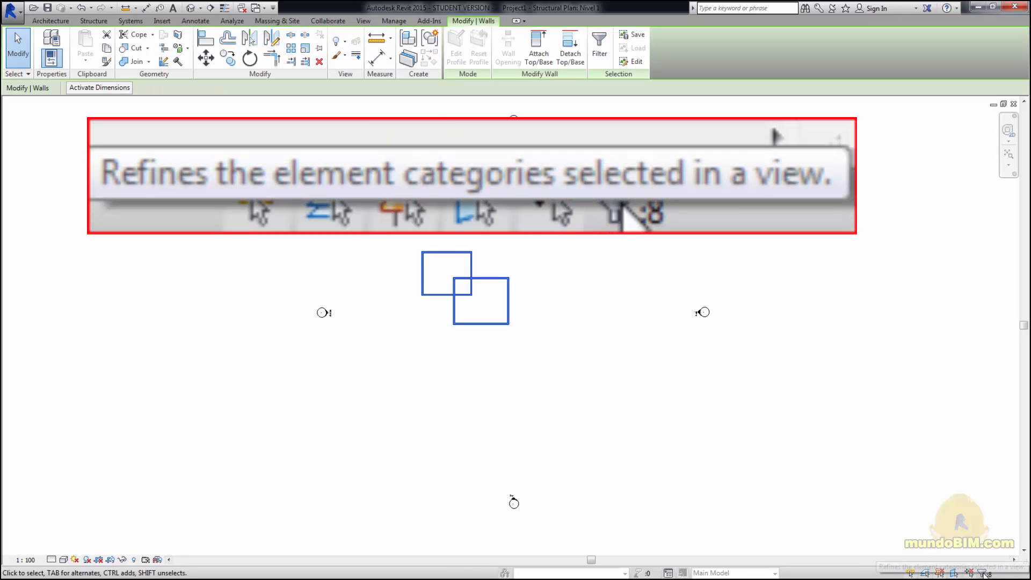
{"action": "left_click", "coordinate": [984, 574]}
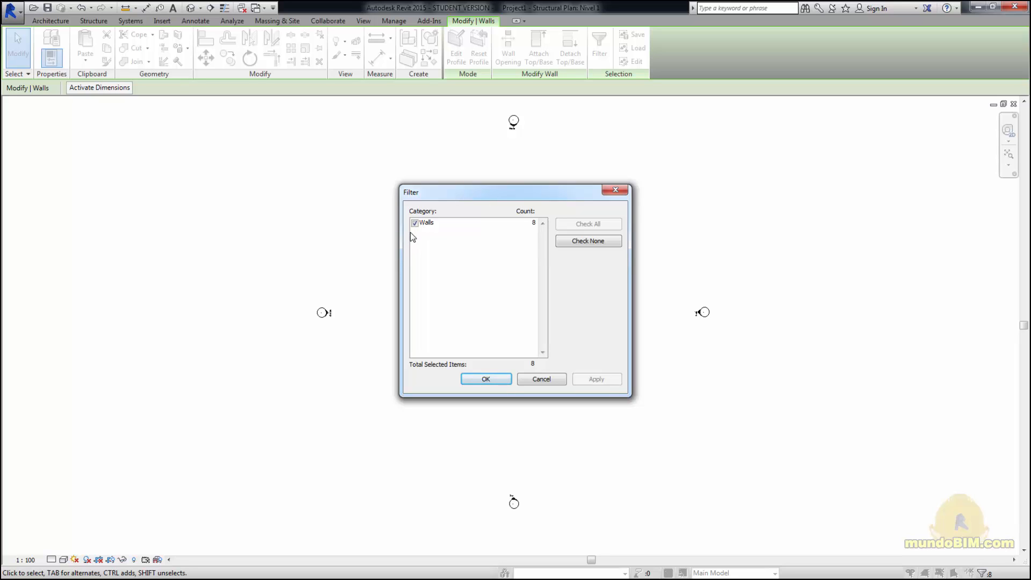
{"action": "left_click", "coordinate": [554, 381]}
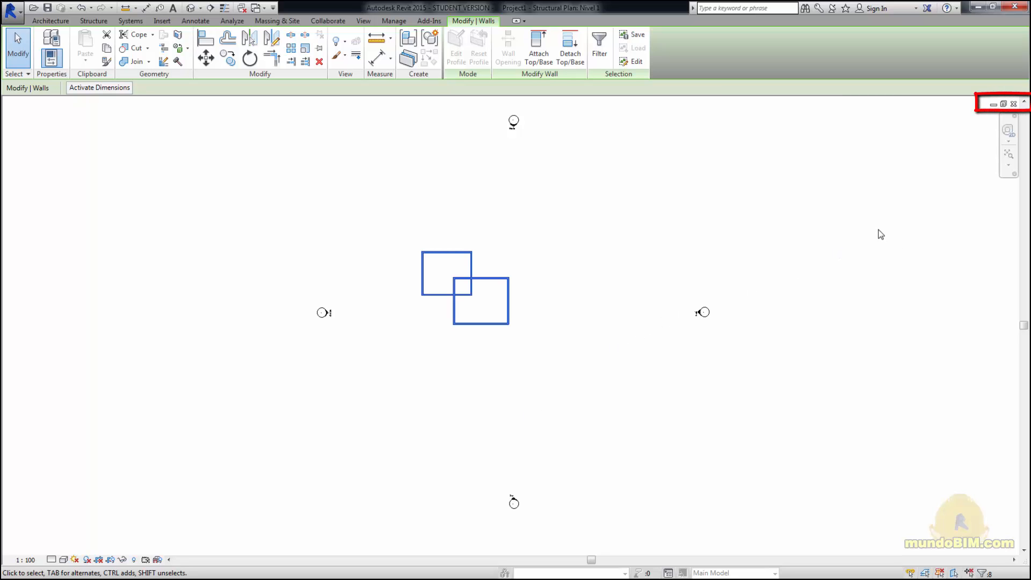
Step: Arrange the Nivel 1 plan and the 3D view side by side with the plan on the left, and clear the wall selection
{"action": "left_click", "coordinate": [1003, 105]}
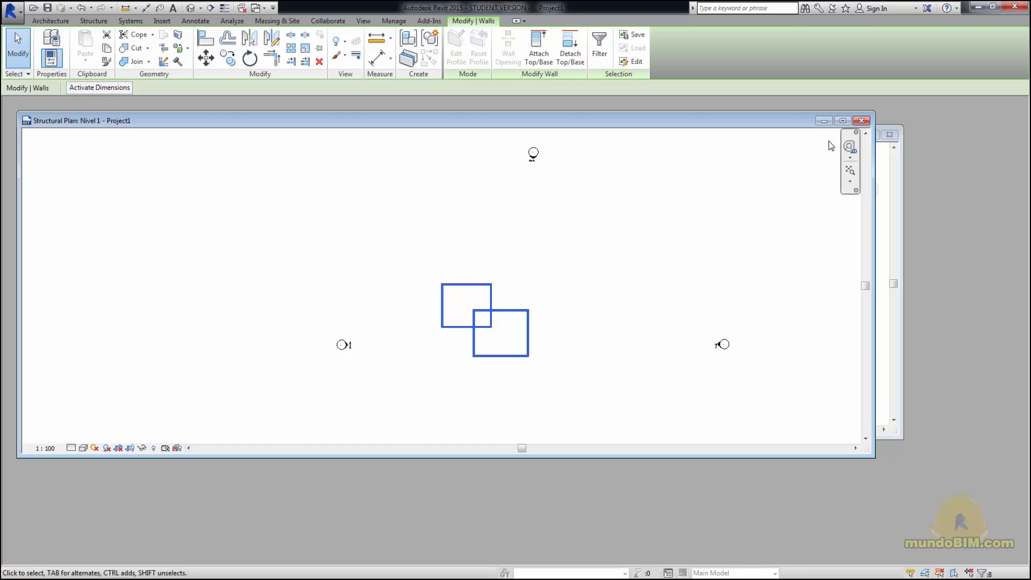
{"action": "left_click", "coordinate": [843, 121]}
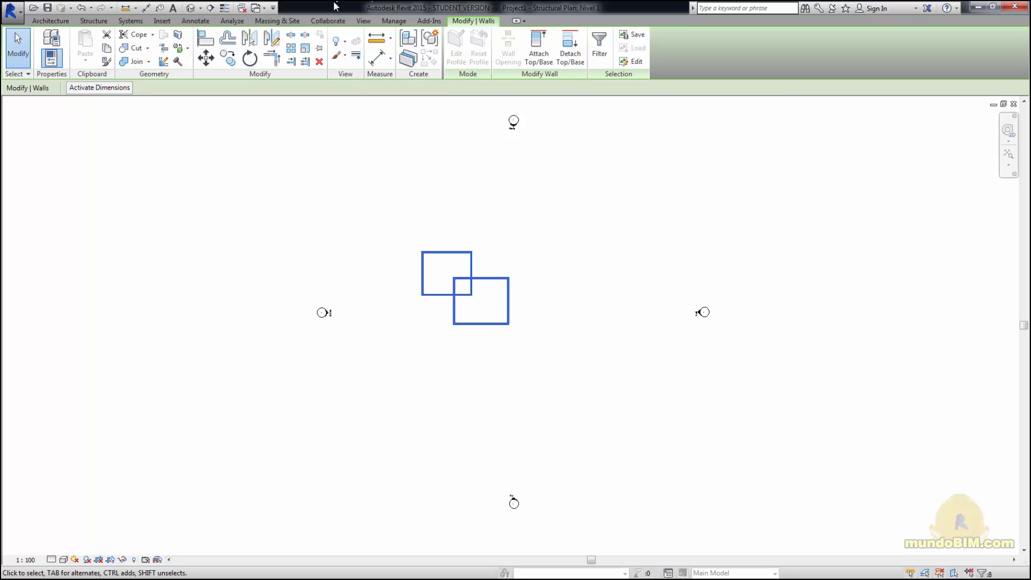
{"action": "left_click", "coordinate": [361, 23]}
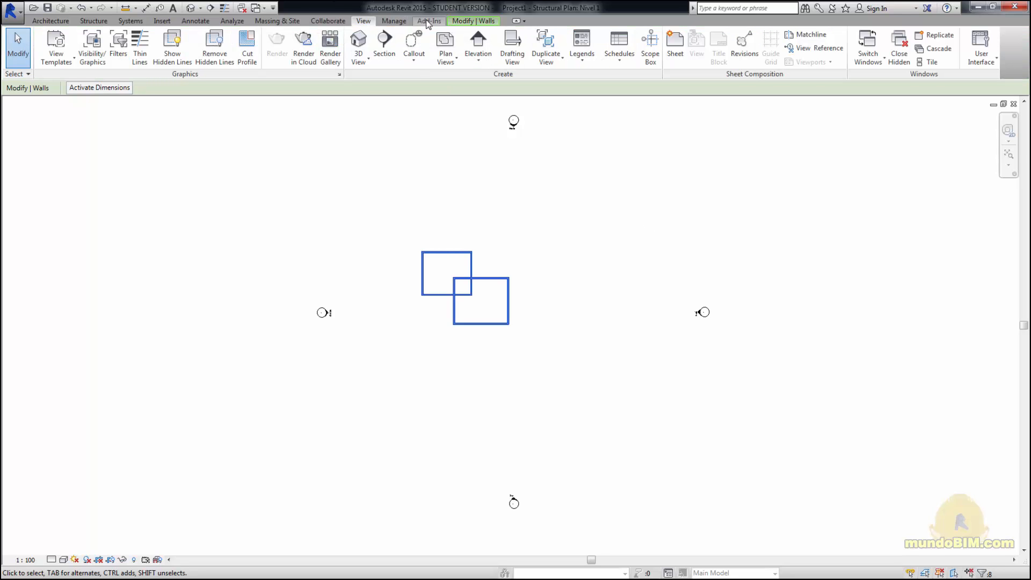
{"action": "left_click", "coordinate": [429, 21]}
{"action": "left_click", "coordinate": [239, 46]}
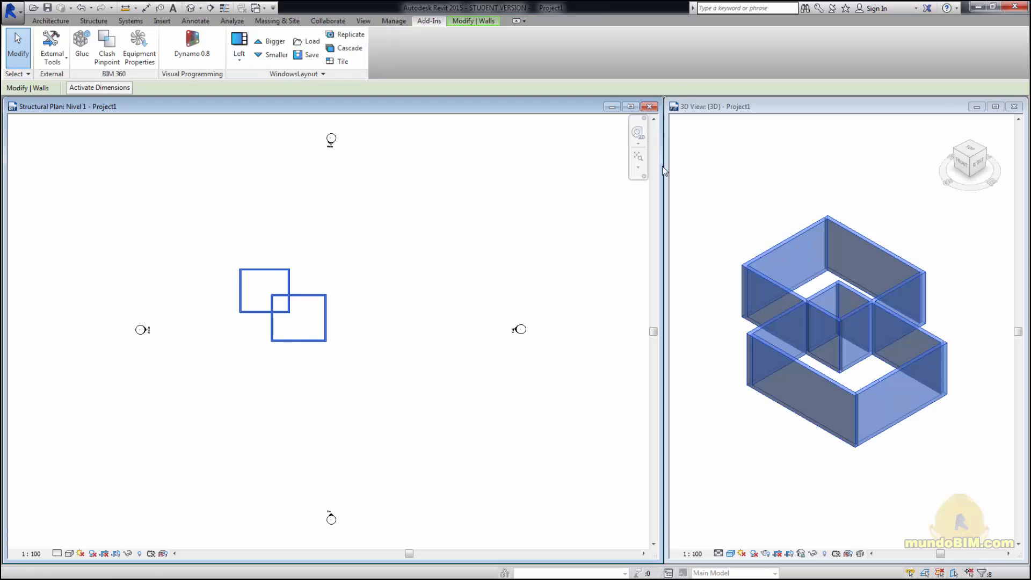
{"action": "left_click", "coordinate": [449, 213]}
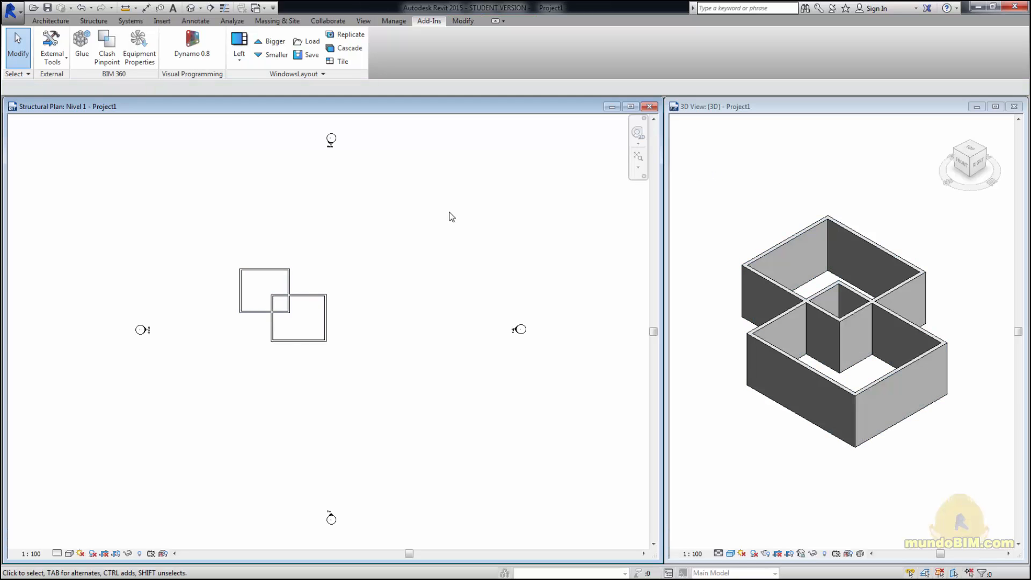
Step: Select the east wall of the upper-left room in the 3D view, locate it in the Nivel 1 plan, and deselect it
{"action": "left_click", "coordinate": [903, 299]}
{"action": "left_click", "coordinate": [903, 302]}
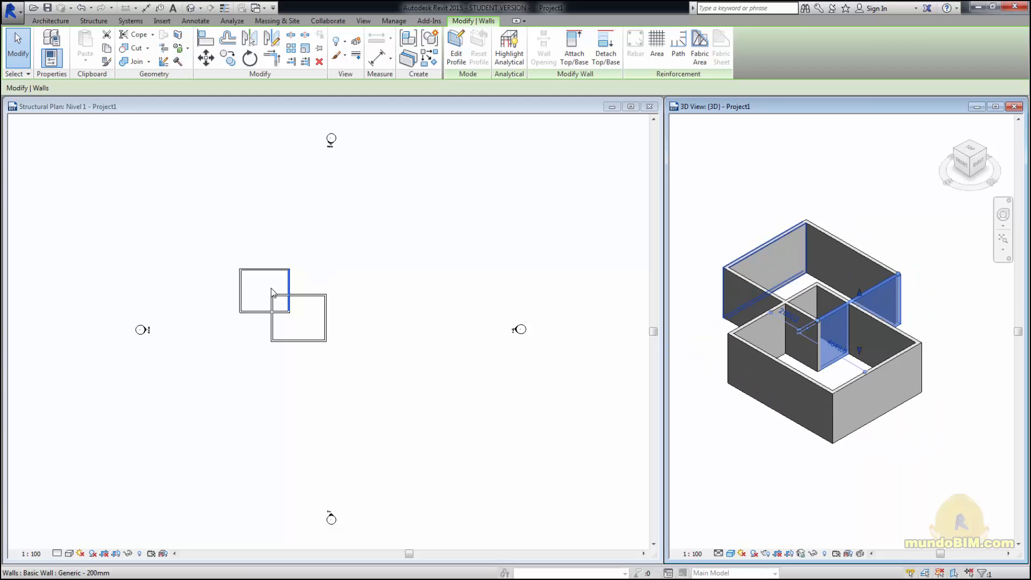
{"action": "scroll", "coordinate": [305, 283], "scroll_direction": "up", "scroll_amount": 5}
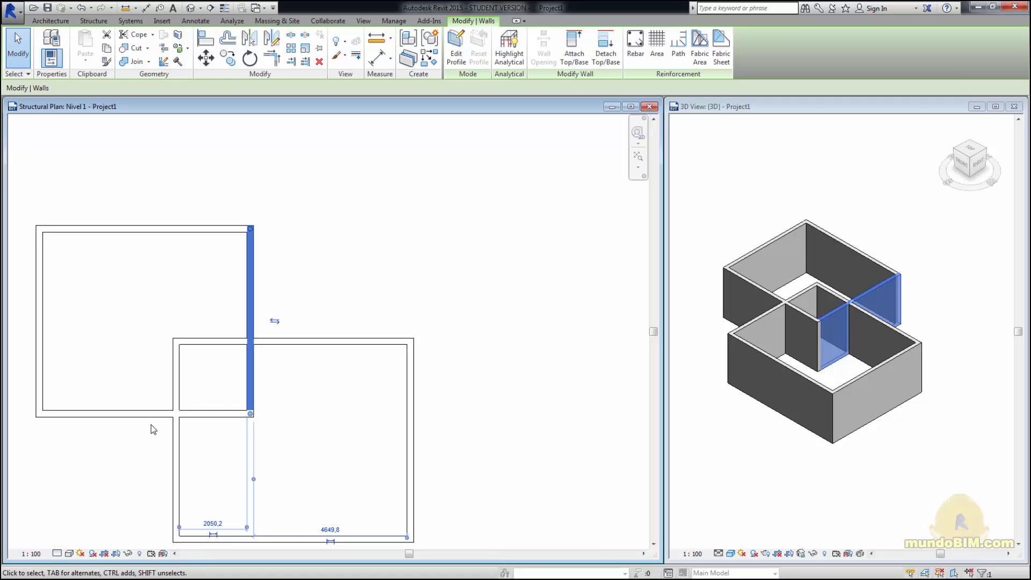
{"action": "left_click", "coordinate": [82, 475]}
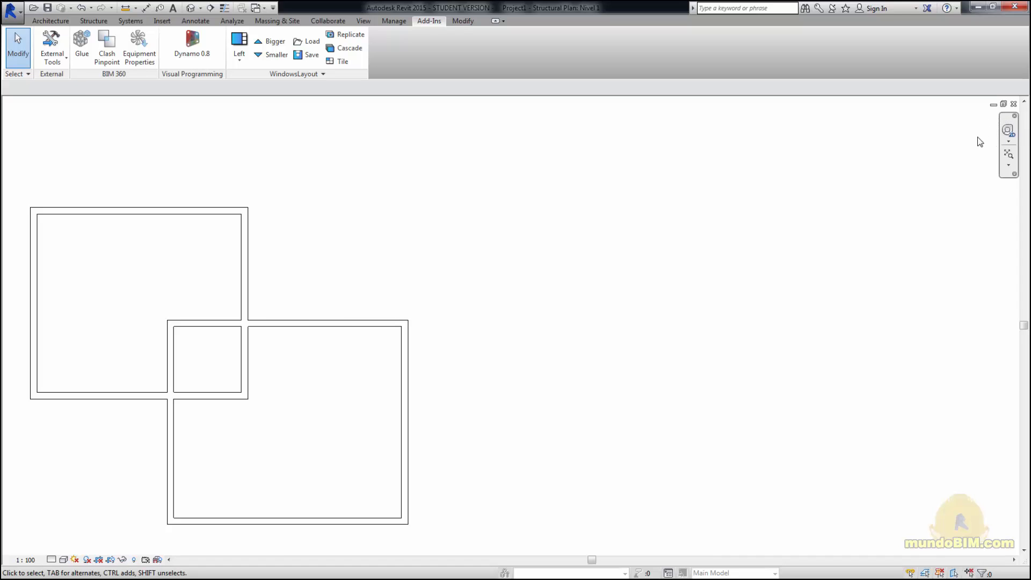
Step: Set the steering wheel type to 2D Wheel, display it in the Nivel 1 plan and hide it again
{"action": "left_click", "coordinate": [1007, 141]}
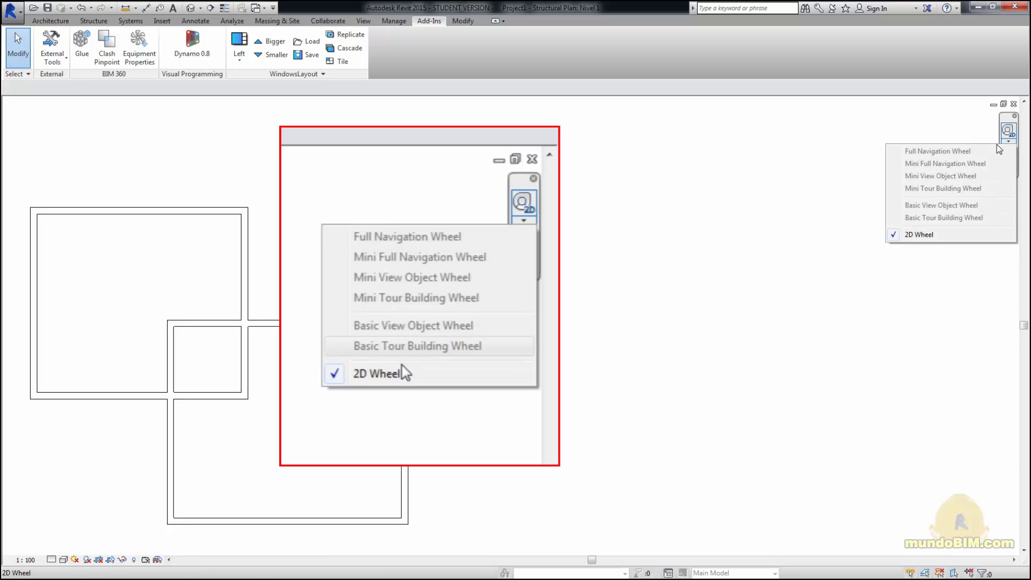
{"action": "left_click", "coordinate": [933, 234]}
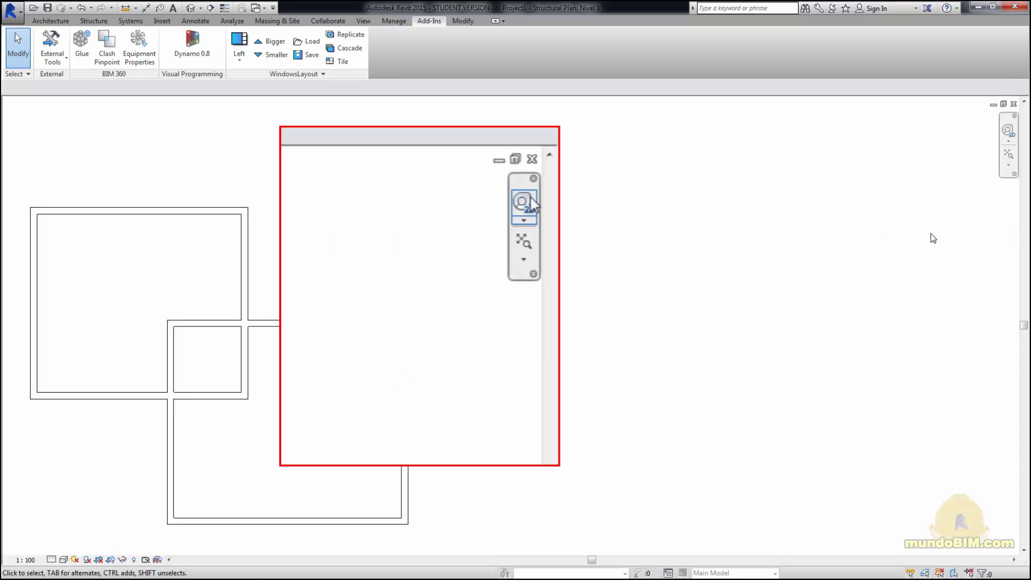
{"action": "left_click", "coordinate": [1008, 130]}
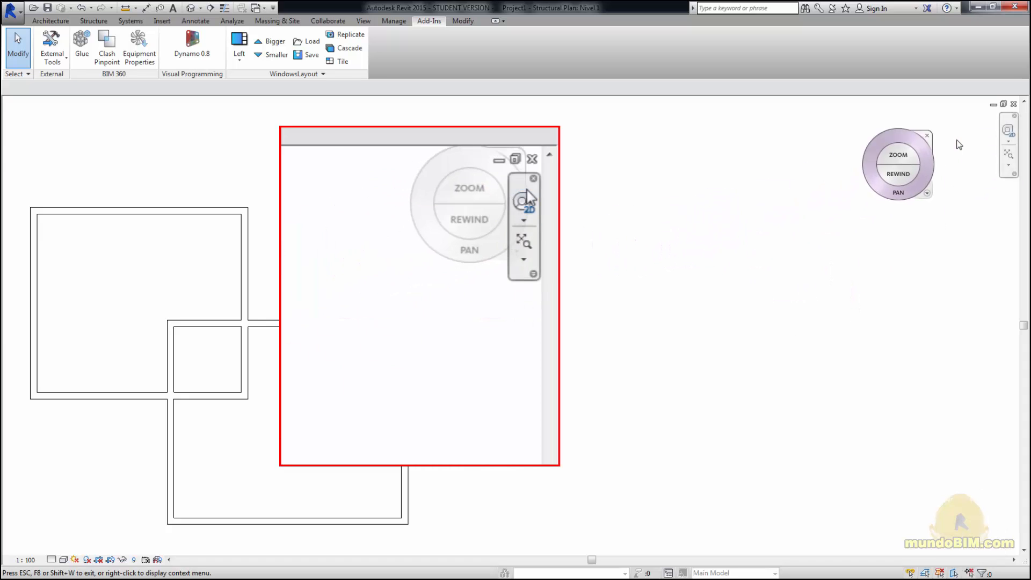
{"action": "left_click", "coordinate": [1010, 132]}
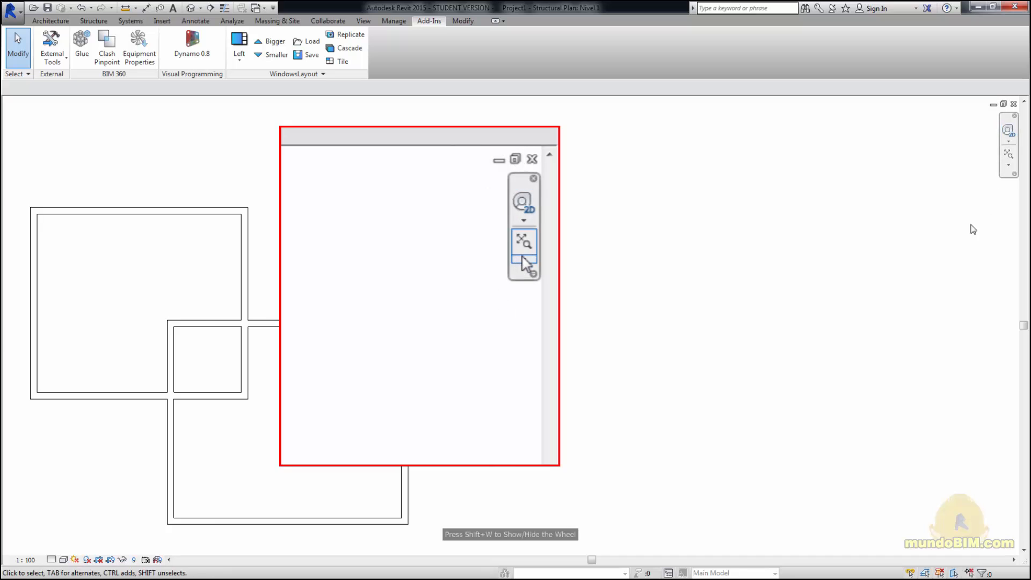
Step: Zoom in on a region around the lower-right room's upper walls, and use Zoom All to Fit to show the whole plan
{"action": "left_click", "coordinate": [1009, 165]}
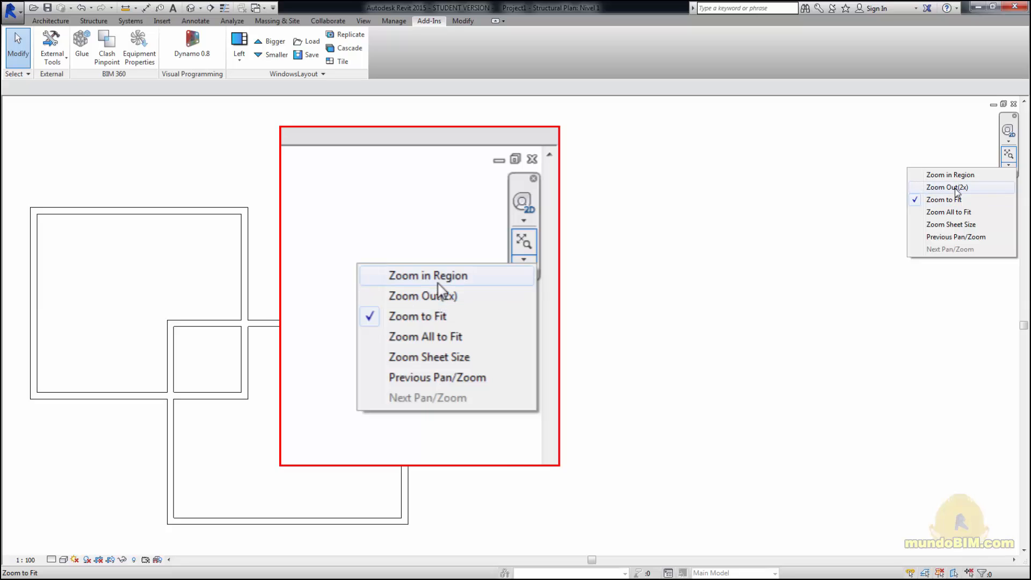
{"action": "left_click", "coordinate": [949, 175]}
{"action": "left_click_drag", "start_coordinate": [270, 279], "coordinate": [451, 404]}
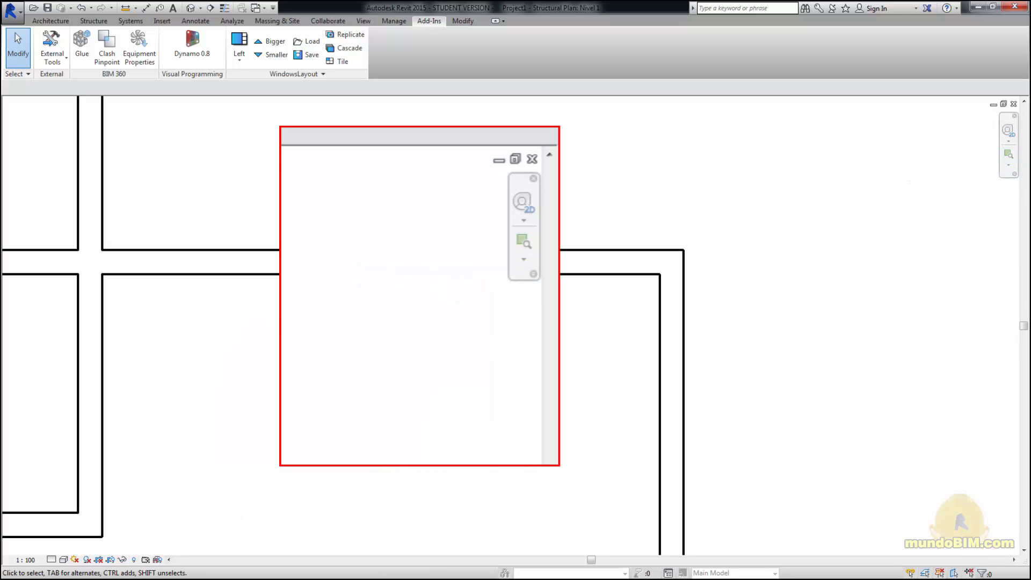
{"action": "left_click", "coordinate": [1009, 166]}
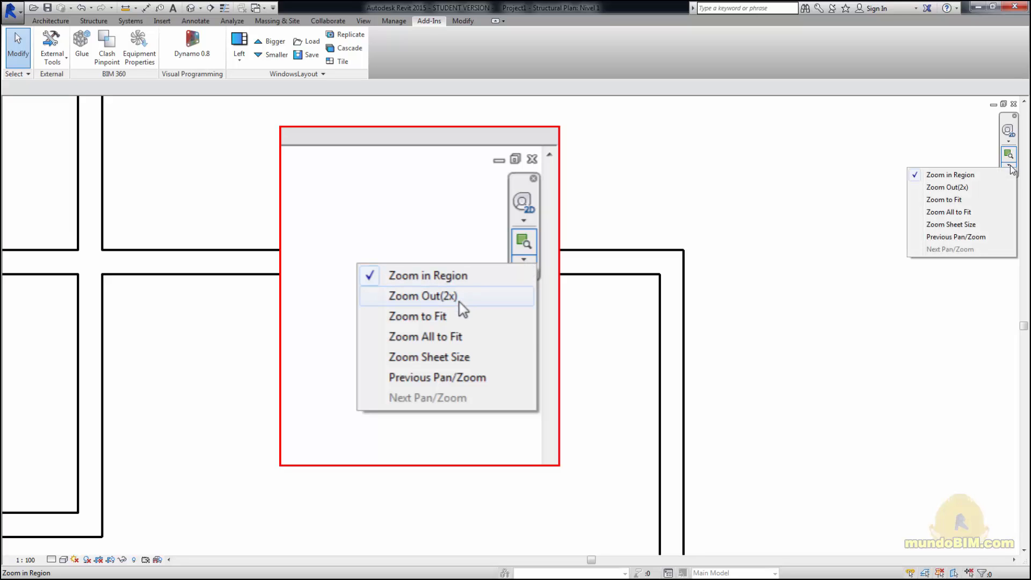
{"action": "left_click", "coordinate": [950, 212]}
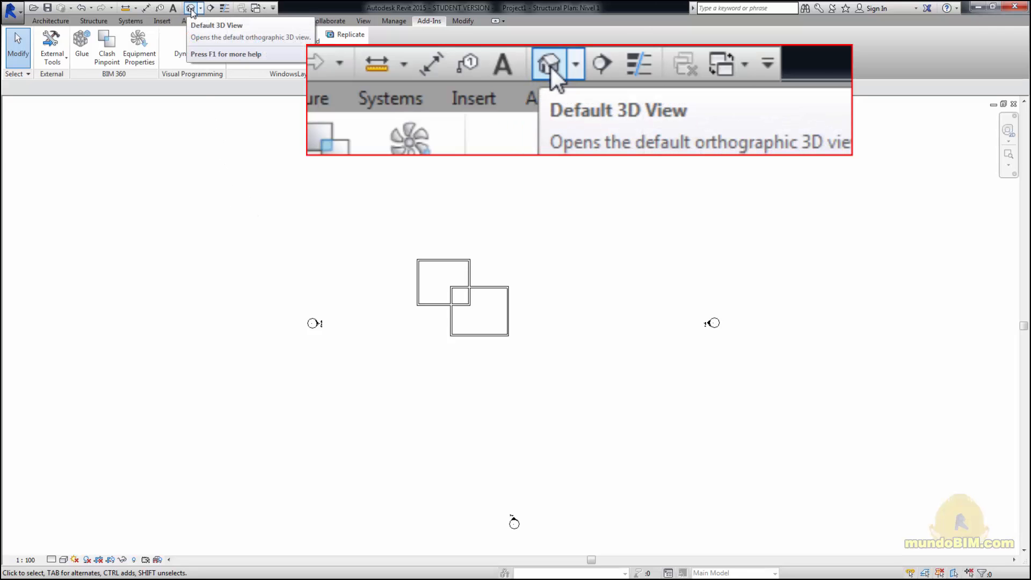
Step: Open the default 3D view and look at the walls from a rotated angle, the front, the top and the east
{"action": "left_click", "coordinate": [190, 8]}
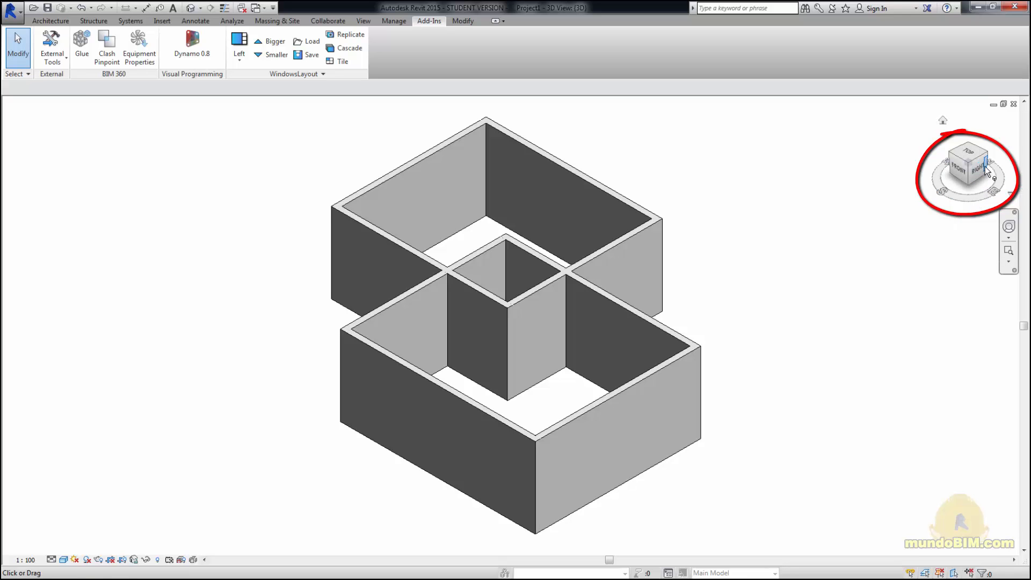
{"action": "mouse_move", "coordinate": [986, 171]}
{"action": "left_mouse_down"}
{"action": "mouse_move", "coordinate": [972, 171]}
{"action": "mouse_move", "coordinate": [986, 175]}
{"action": "mouse_move", "coordinate": [975, 171]}
{"action": "mouse_move", "coordinate": [969, 184]}
{"action": "mouse_move", "coordinate": [978, 209]}
{"action": "mouse_move", "coordinate": [946, 214]}
{"action": "mouse_move", "coordinate": [985, 210]}
{"action": "left_mouse_up"}
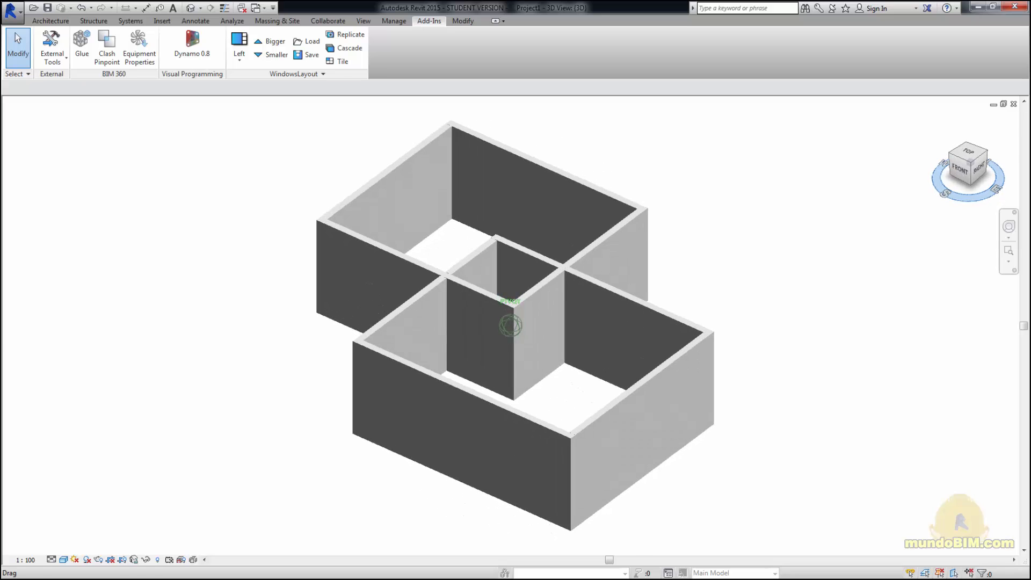
{"action": "left_click", "coordinate": [968, 155]}
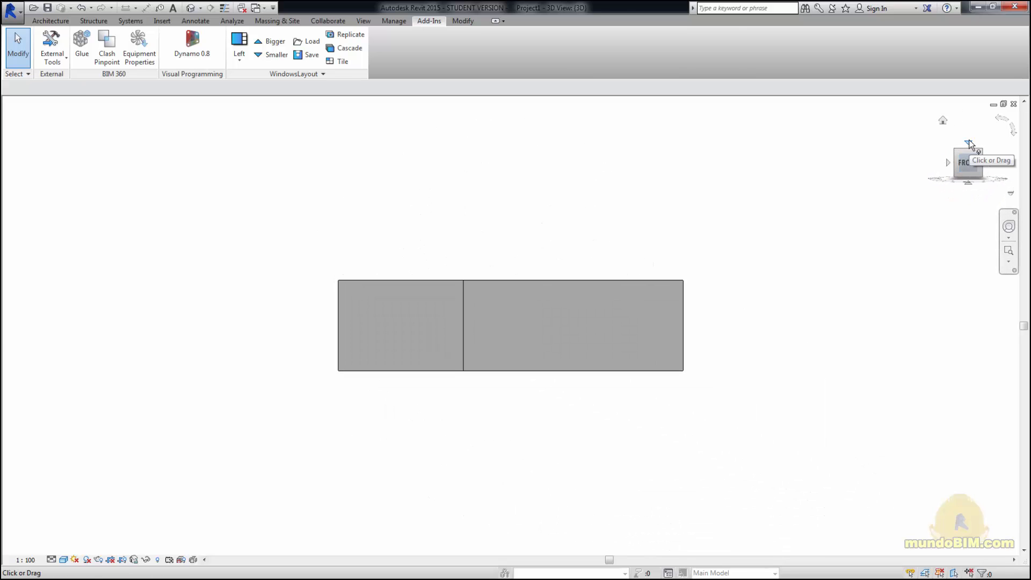
{"action": "left_click", "coordinate": [968, 143]}
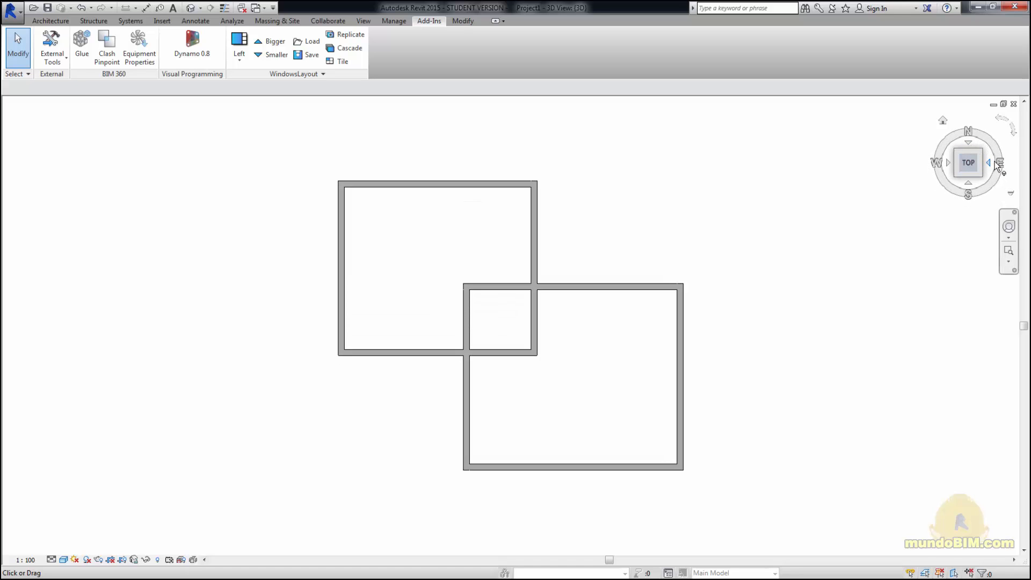
{"action": "left_click", "coordinate": [989, 162]}
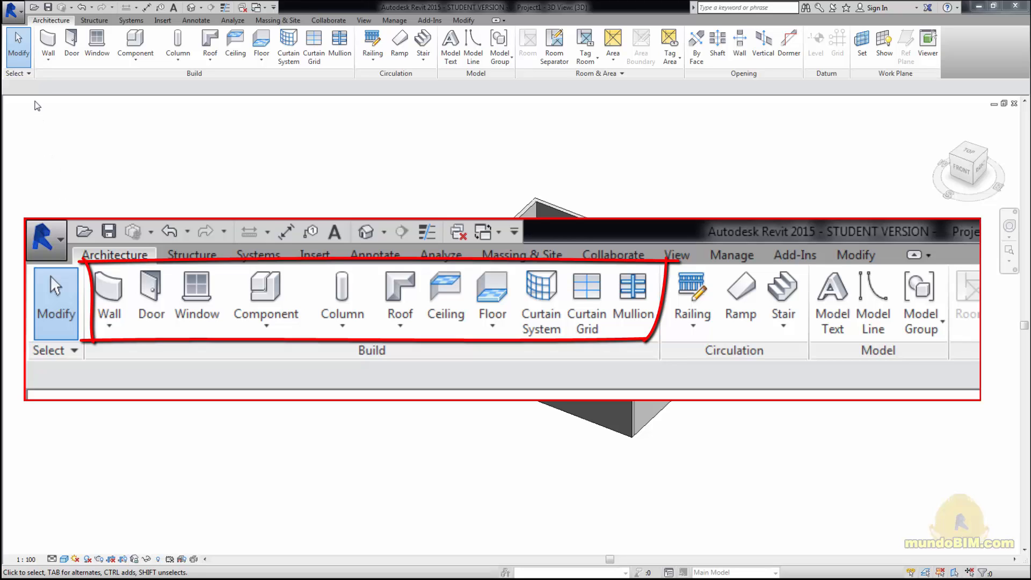
Step: Review the selection options and try window-selecting the walls in the 3D view from both directions, leaving nothing selected
{"action": "left_click", "coordinate": [28, 74]}
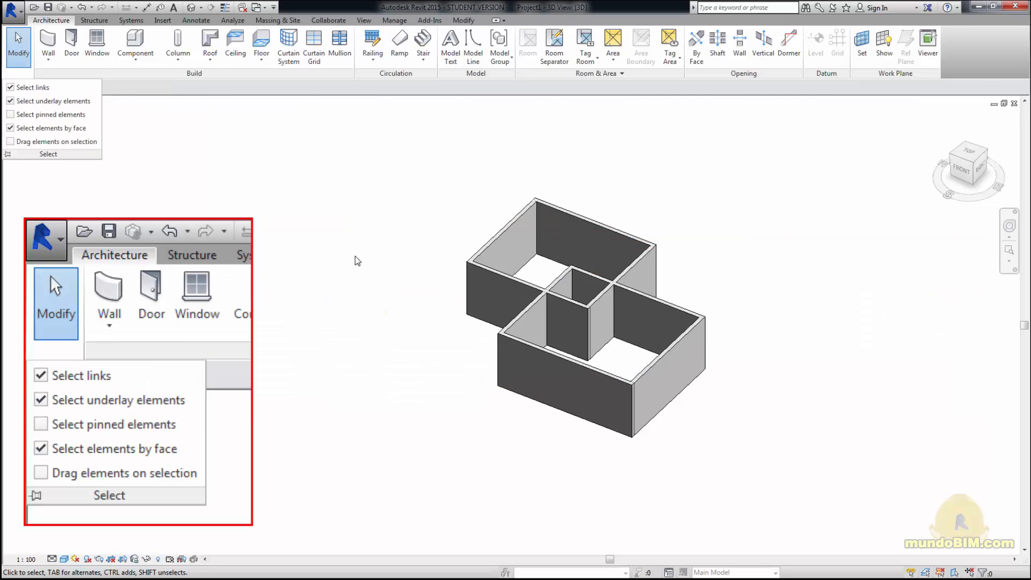
{"action": "left_click_drag", "start_coordinate": [424, 178], "coordinate": [886, 483]}
{"action": "left_click", "coordinate": [772, 273]}
{"action": "left_click_drag", "start_coordinate": [773, 269], "coordinate": [497, 220]}
{"action": "key", "text": "Escape"}
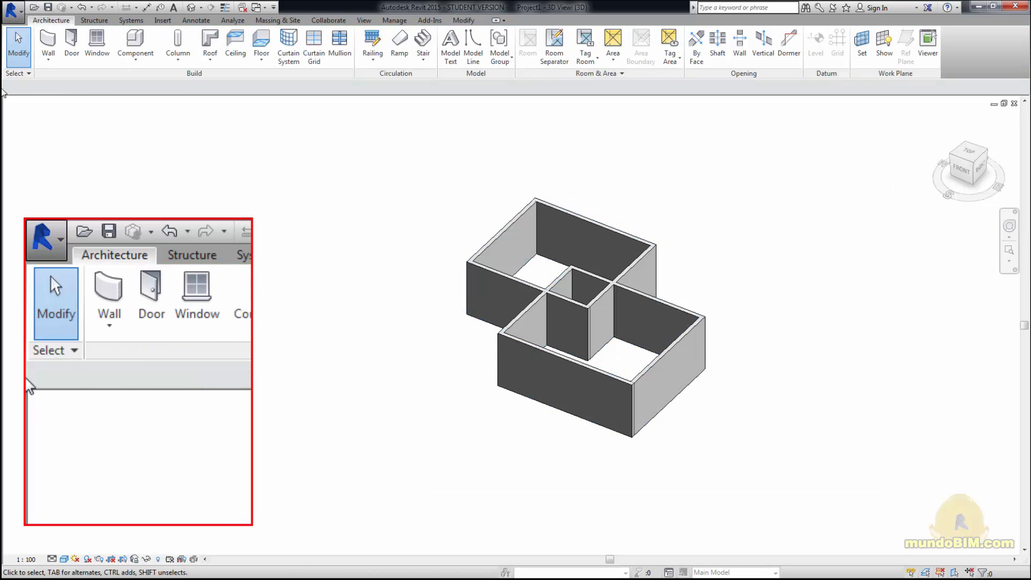
{"action": "left_click", "coordinate": [29, 73]}
Step: Compare the Architecture, Structure and Systems tool sets
{"action": "left_click", "coordinate": [102, 20]}
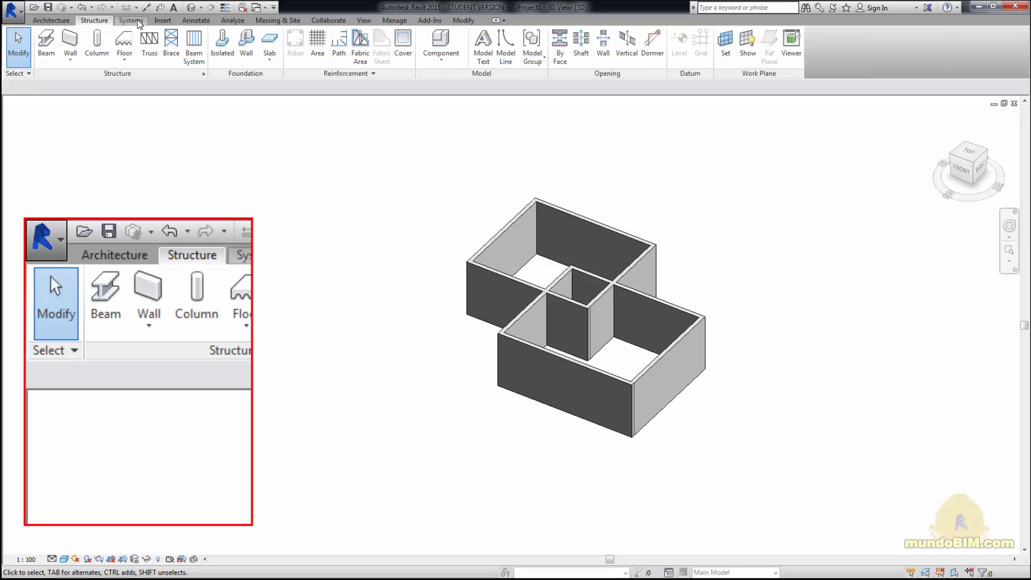
{"action": "left_click", "coordinate": [131, 20]}
{"action": "left_click", "coordinate": [44, 22]}
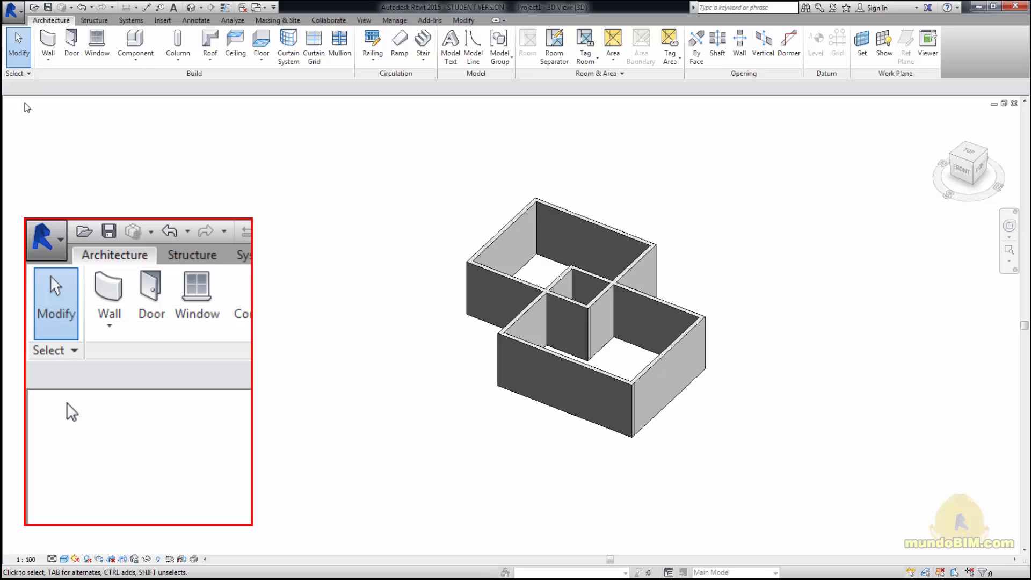
{"action": "left_click", "coordinate": [94, 21]}
{"action": "left_click", "coordinate": [131, 20]}
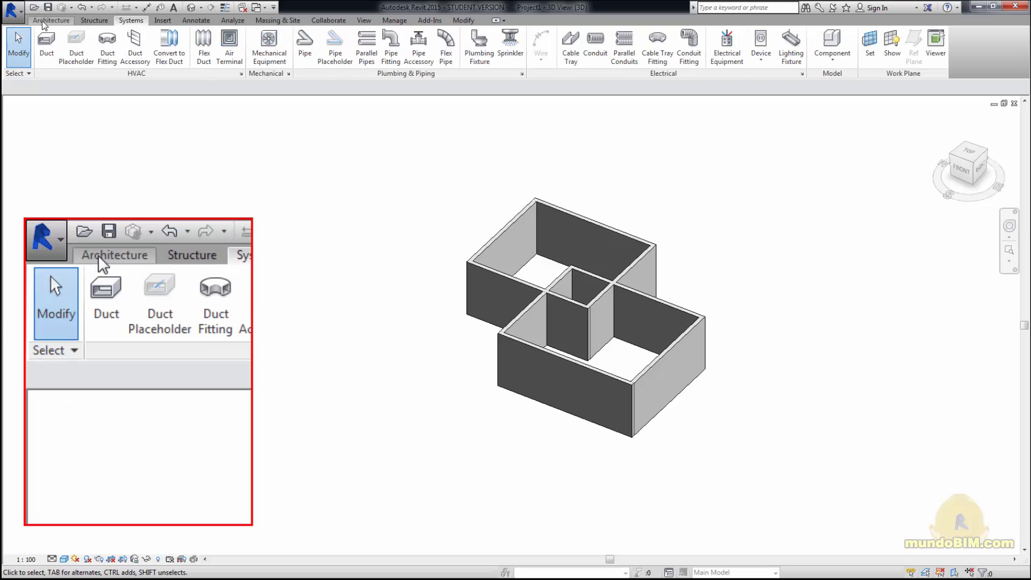
Step: Review the Wall tool's variants and try starting an architectural wall, leaving the command without drawing anything
{"action": "scroll", "coordinate": [16, 32], "scroll_direction": "up", "scroll_amount": 2}
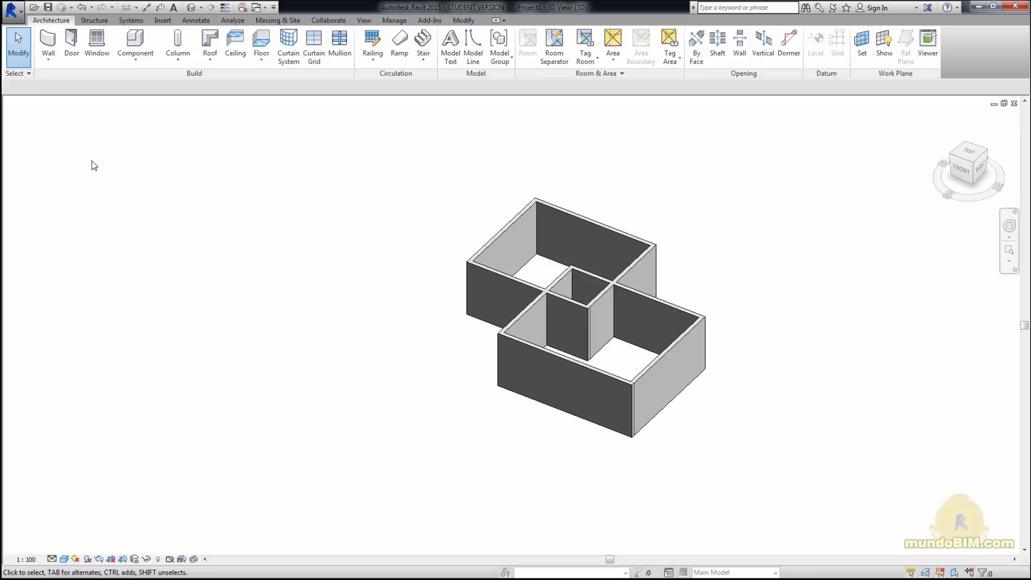
{"action": "left_click", "coordinate": [48, 40]}
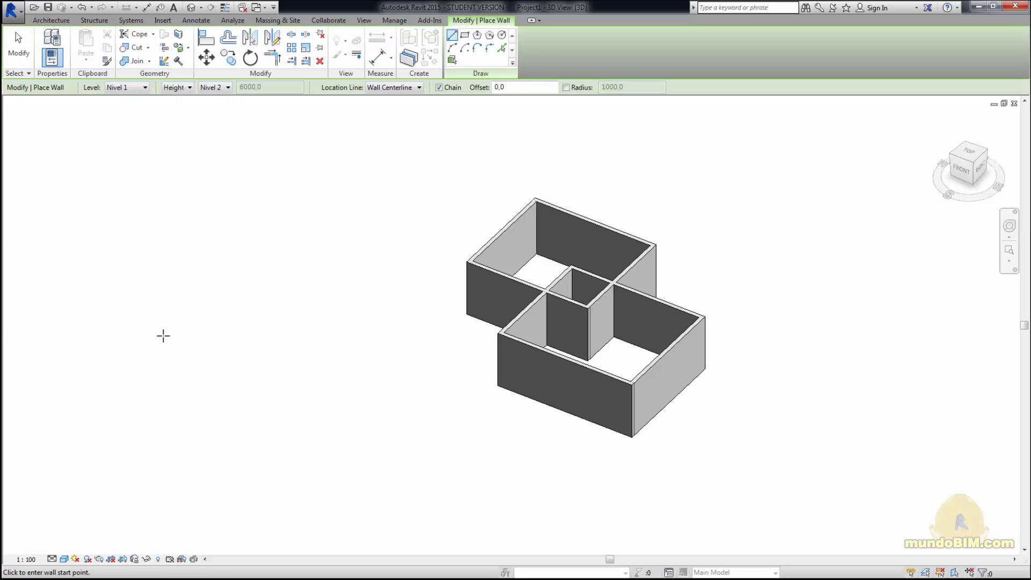
{"action": "key", "text": "Escape"}
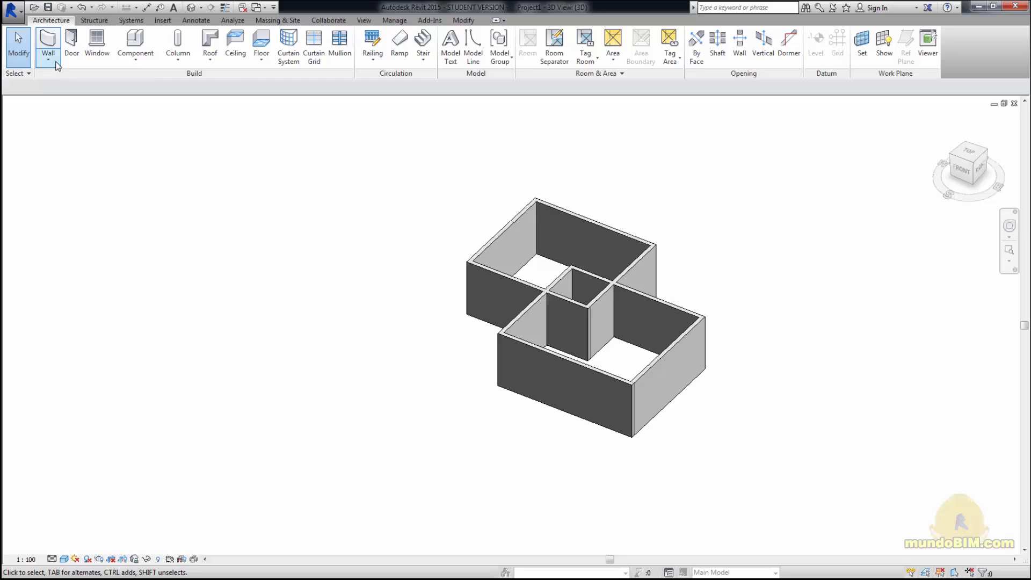
{"action": "left_click", "coordinate": [53, 60]}
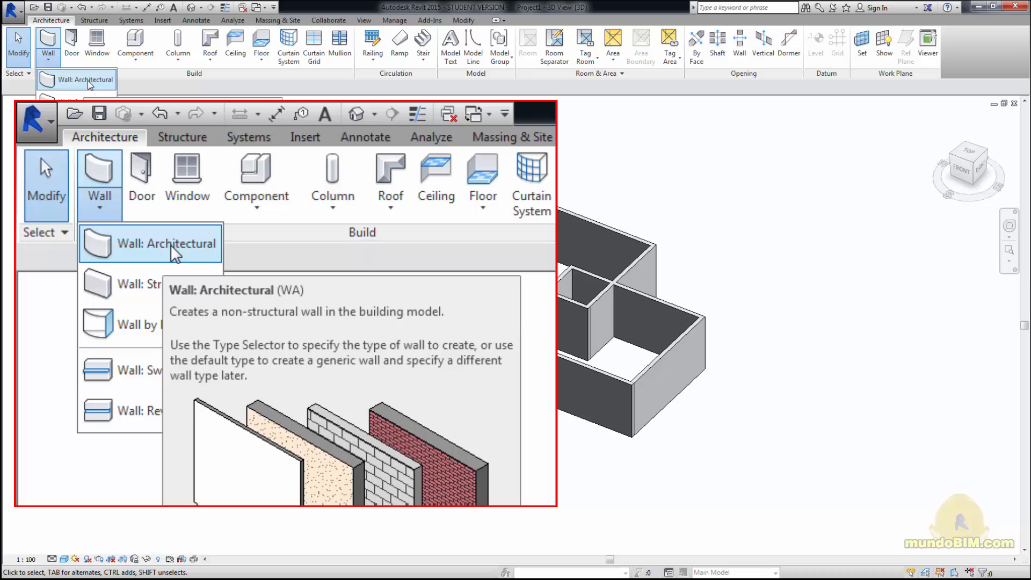
{"action": "left_click", "coordinate": [89, 81]}
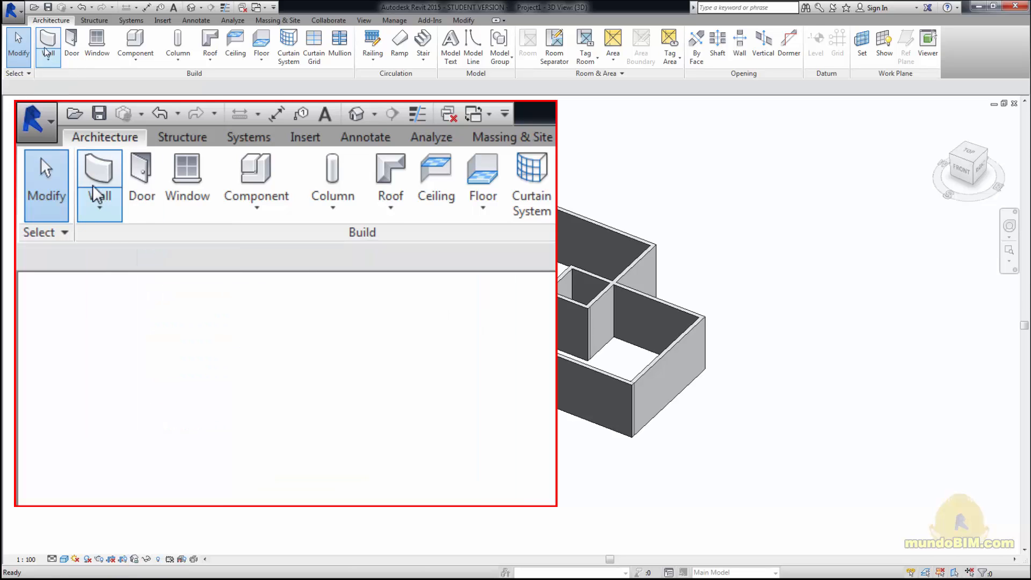
{"action": "left_click", "coordinate": [18, 37]}
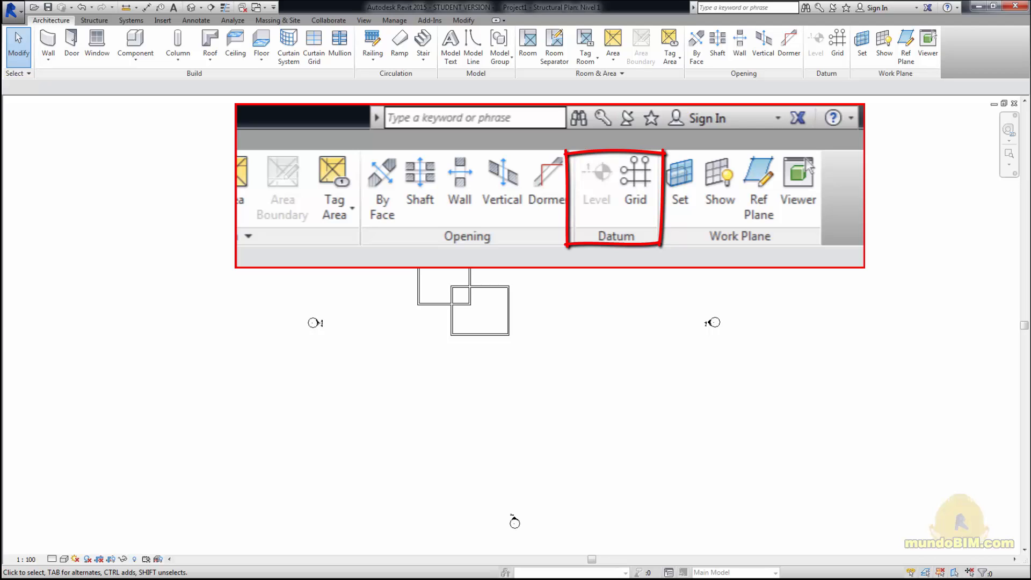
Step: Draw a vertical grid line east of the walls in the Nivel 1 structural plan and a horizontal grid line crossing it
{"action": "left_click", "coordinate": [837, 40]}
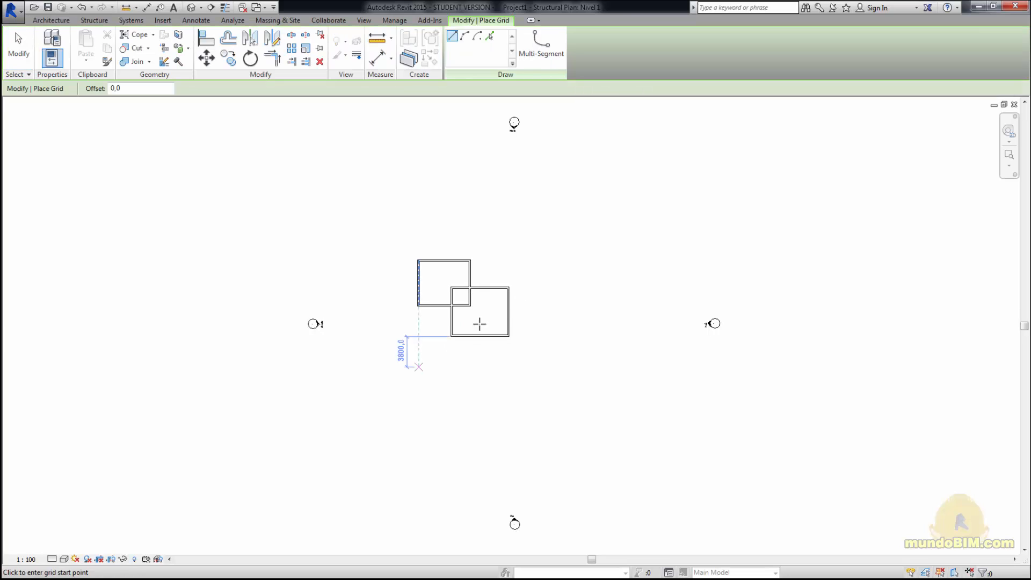
{"action": "left_click", "coordinate": [555, 230]}
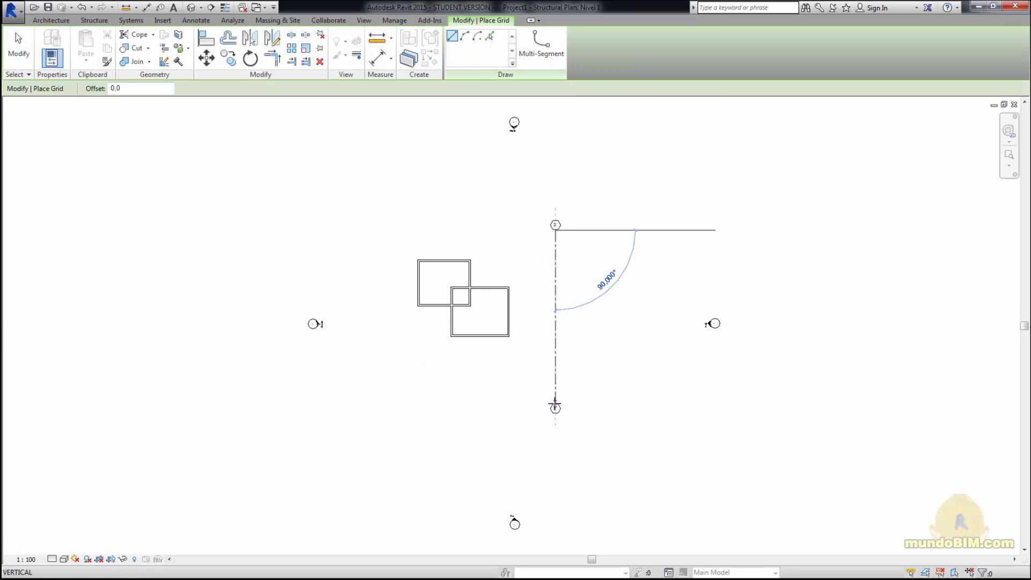
{"action": "left_click", "coordinate": [555, 403]}
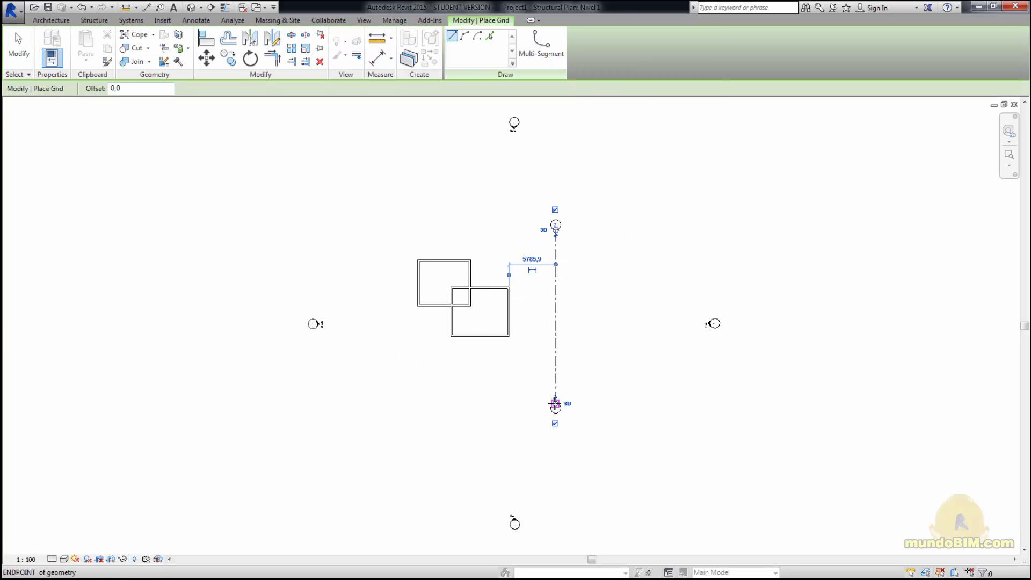
{"action": "left_click", "coordinate": [499, 247]}
{"action": "left_click", "coordinate": [626, 247]}
{"action": "key", "text": "Escape"}
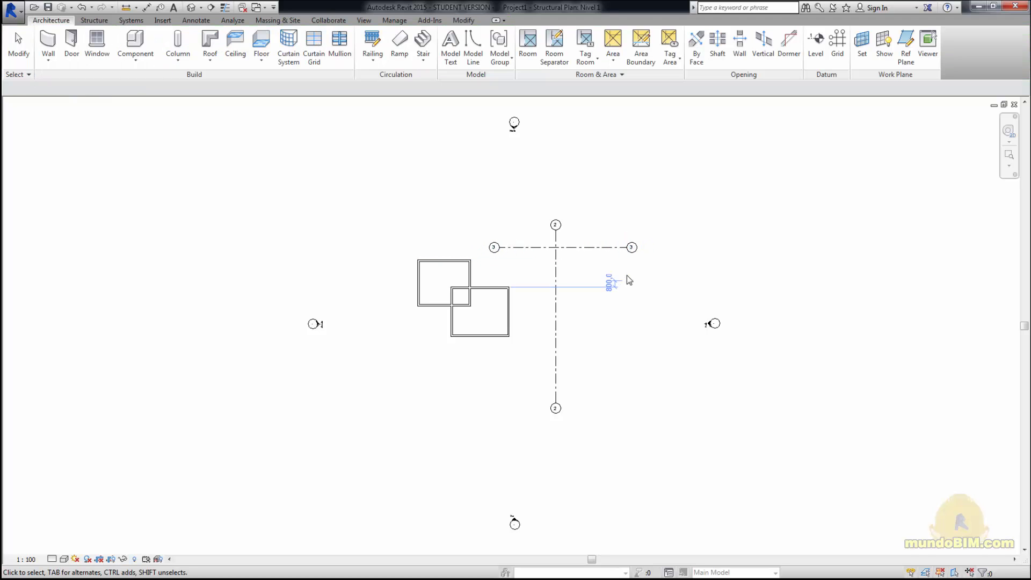
{"action": "key", "text": "Escape"}
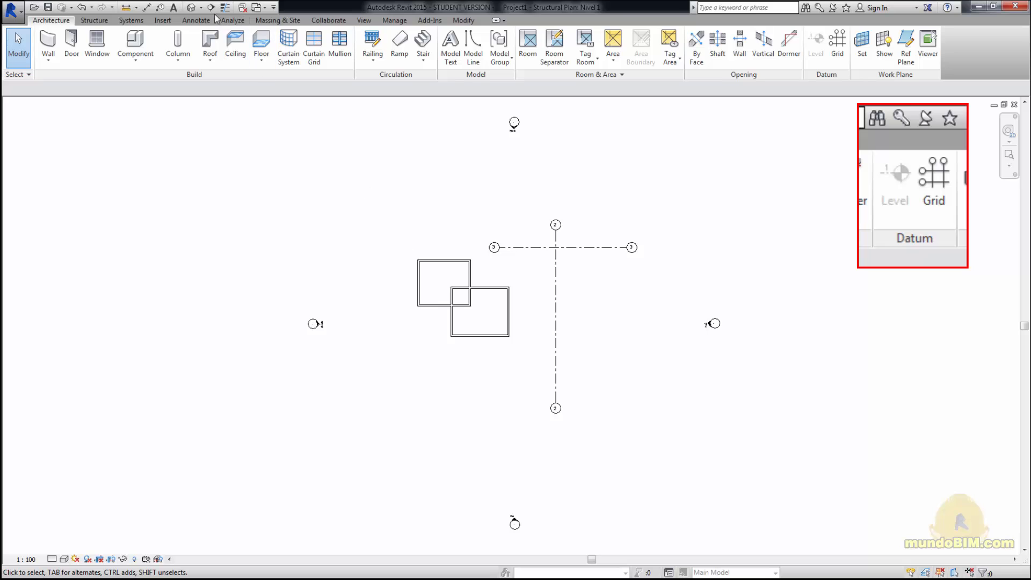
Step: Review the Structure, Systems and Insert tool sets from the Norte elevation
{"action": "left_click", "coordinate": [191, 8]}
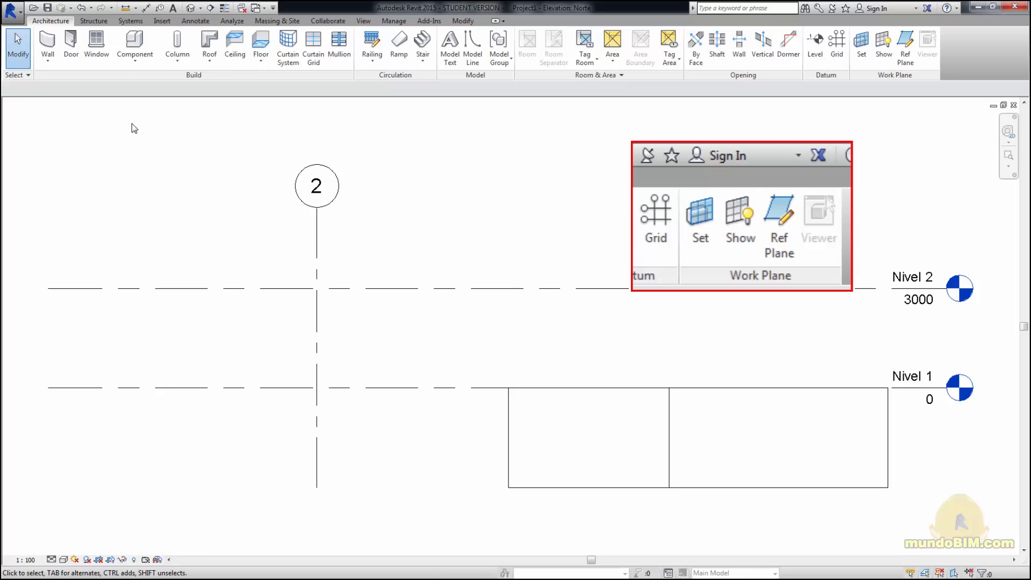
{"action": "left_click", "coordinate": [96, 21]}
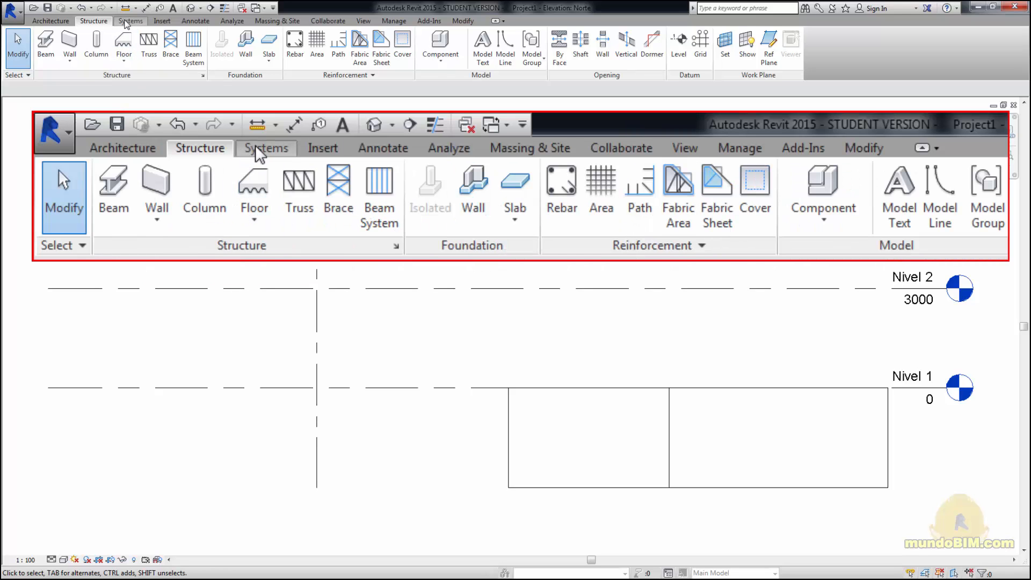
{"action": "left_click", "coordinate": [125, 22]}
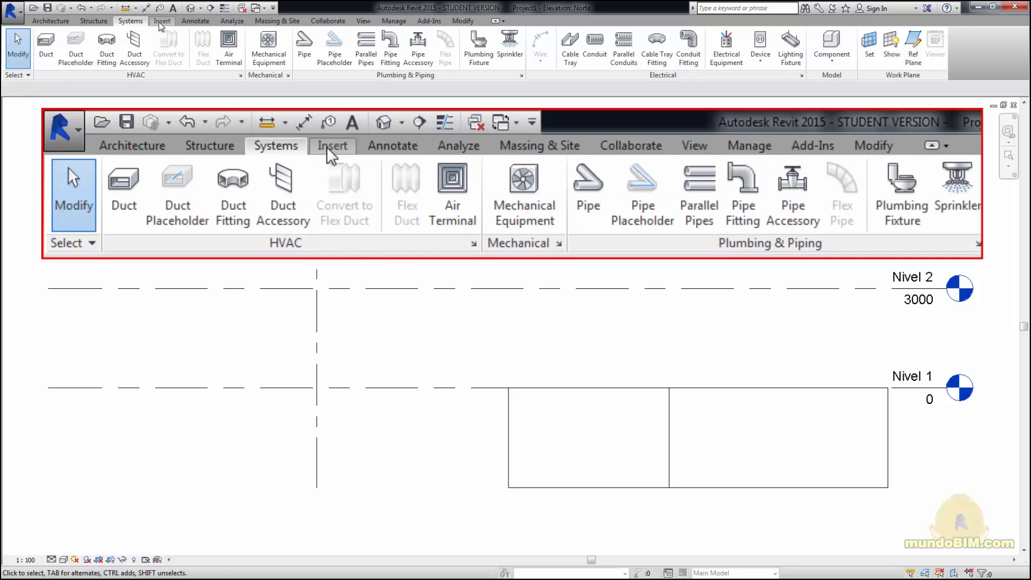
{"action": "left_click", "coordinate": [161, 21]}
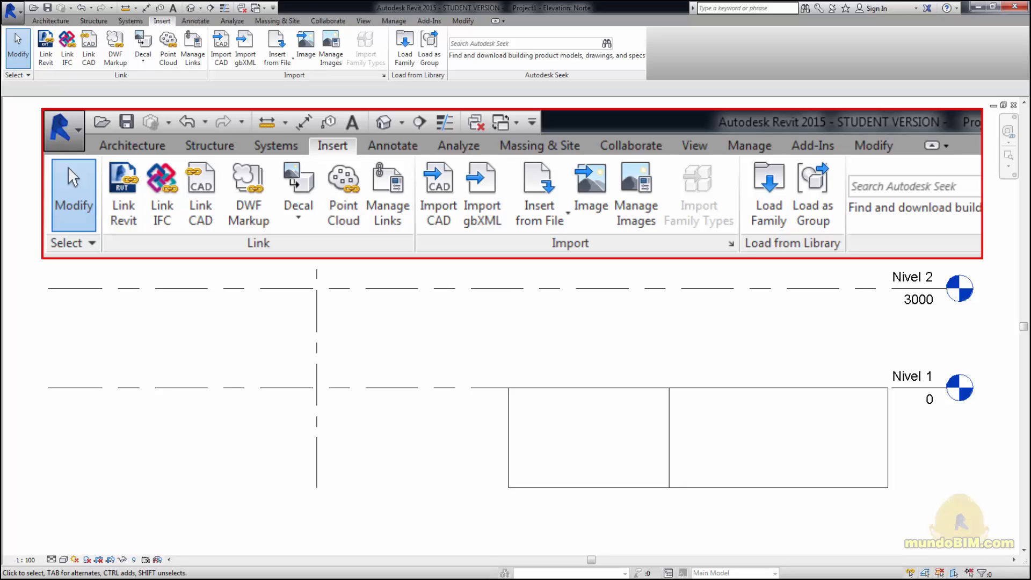
Step: Review the Revit, IFC, CAD Formats and DWF Markups categories in Manage Links, cancel, and look at the Insert from File options
{"action": "left_click", "coordinate": [195, 60]}
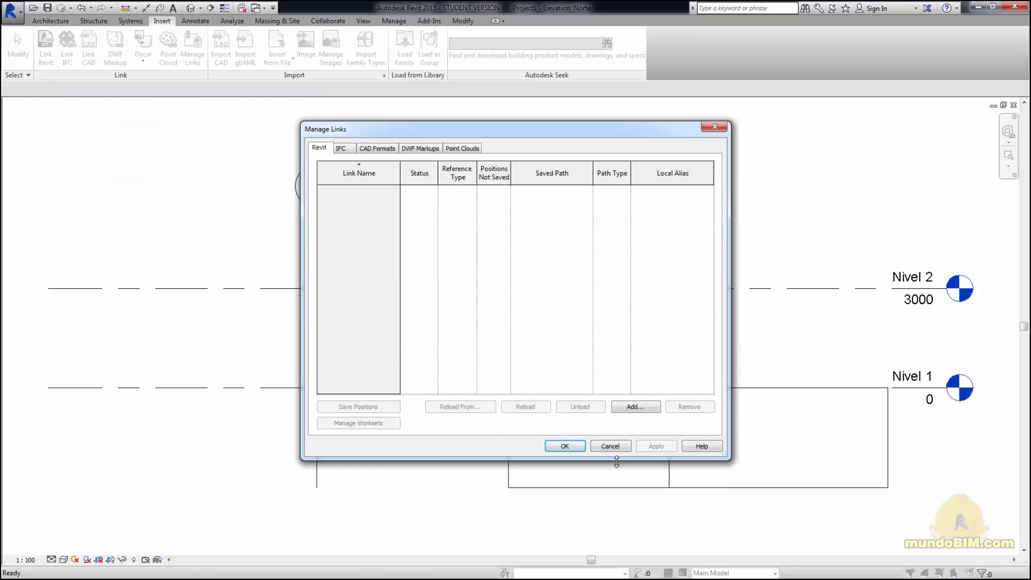
{"action": "left_click", "coordinate": [343, 149]}
{"action": "left_click", "coordinate": [377, 148]}
{"action": "left_click", "coordinate": [417, 150]}
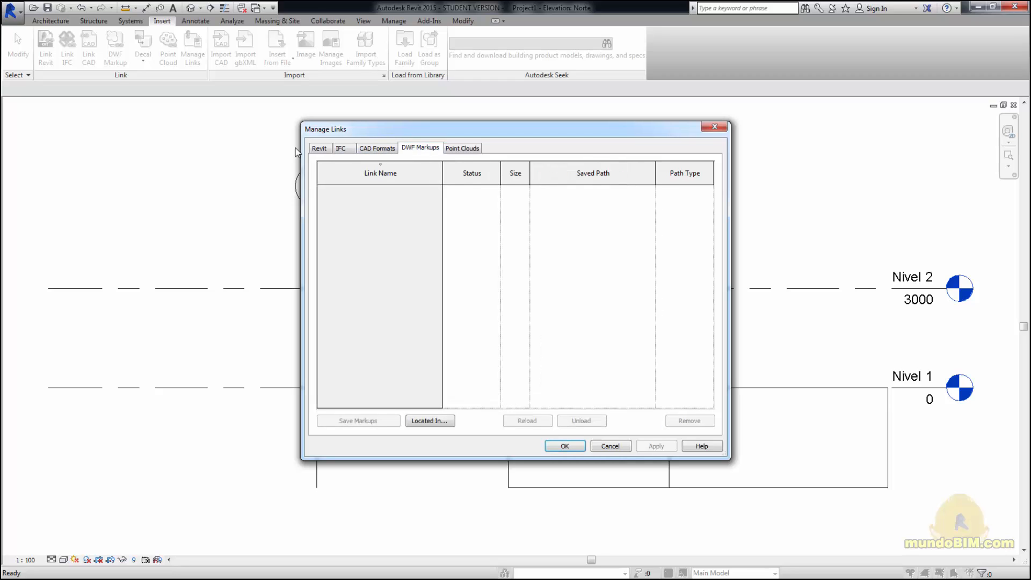
{"action": "left_click", "coordinate": [320, 148]}
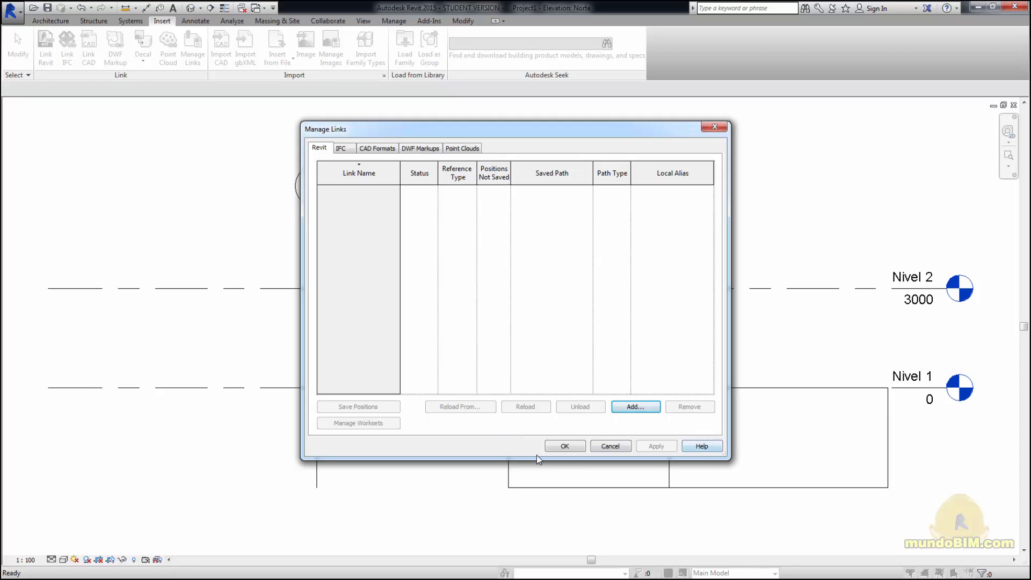
{"action": "left_click", "coordinate": [617, 446]}
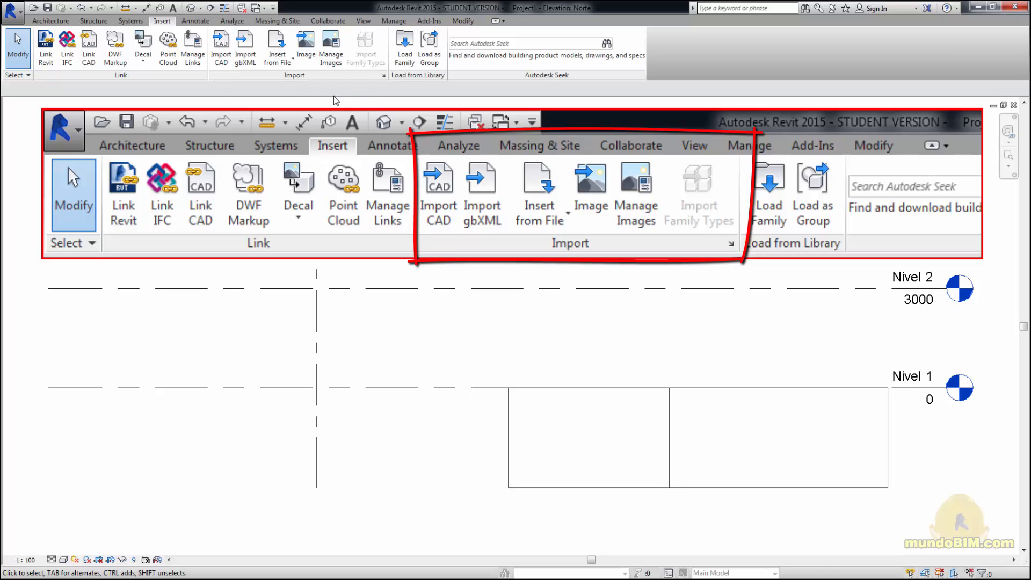
{"action": "left_click", "coordinate": [288, 62]}
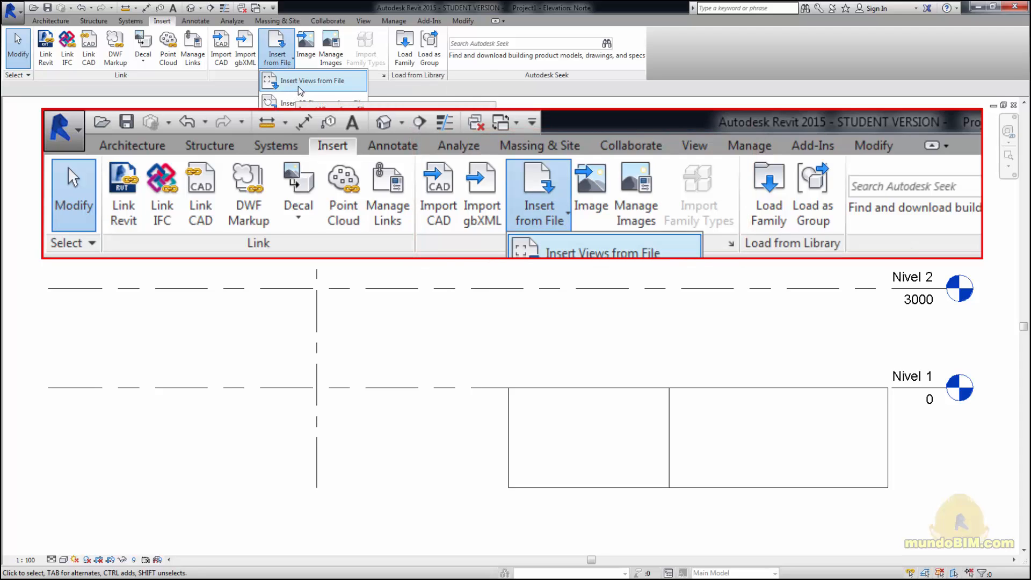
{"action": "key", "text": "Escape"}
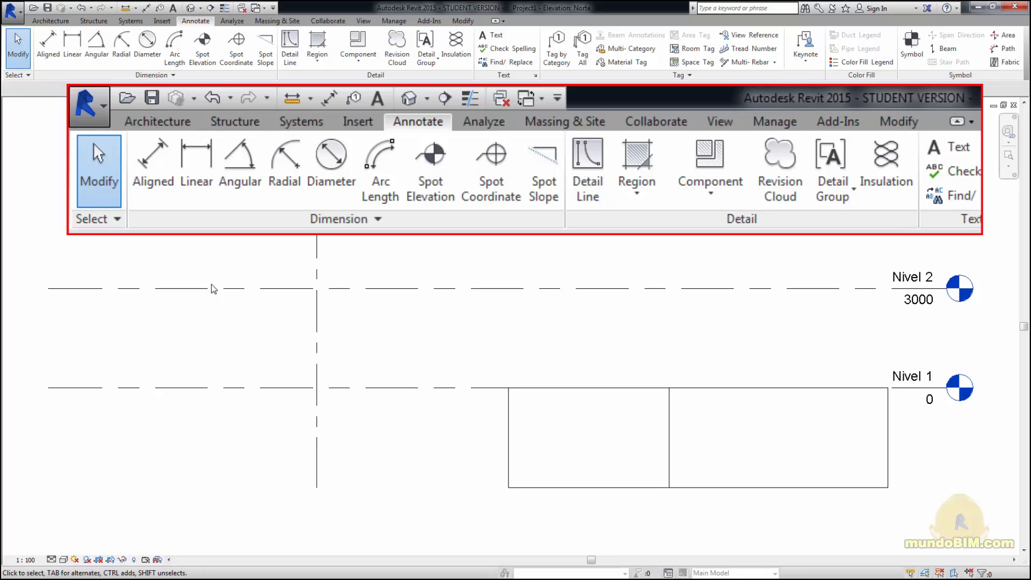
Step: Place an aligned dimension between the Nivel 2 and Nivel 1 level lines in the Norte elevation
{"action": "left_click", "coordinate": [48, 46]}
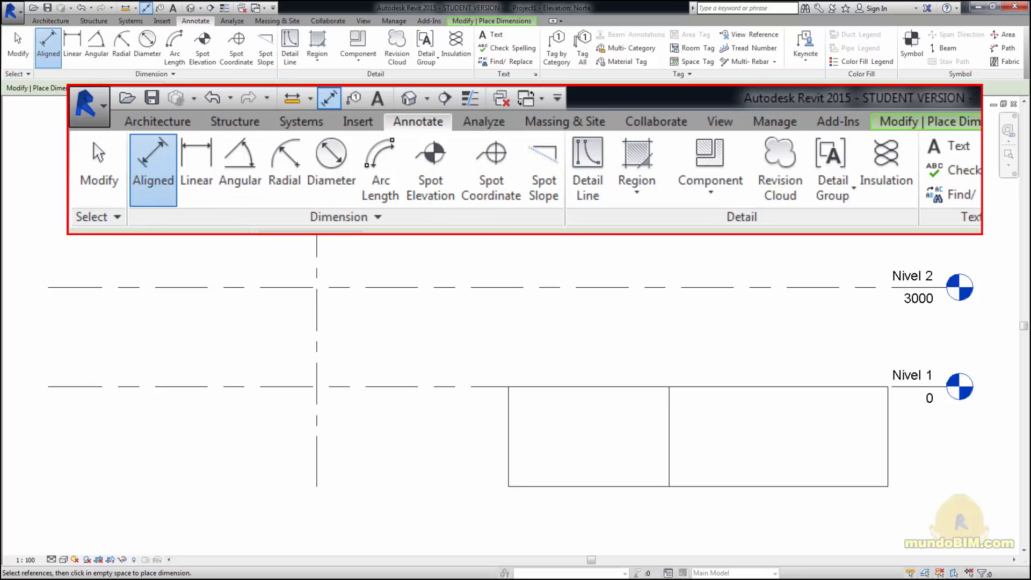
{"action": "left_click", "coordinate": [450, 285]}
{"action": "left_click", "coordinate": [451, 387]}
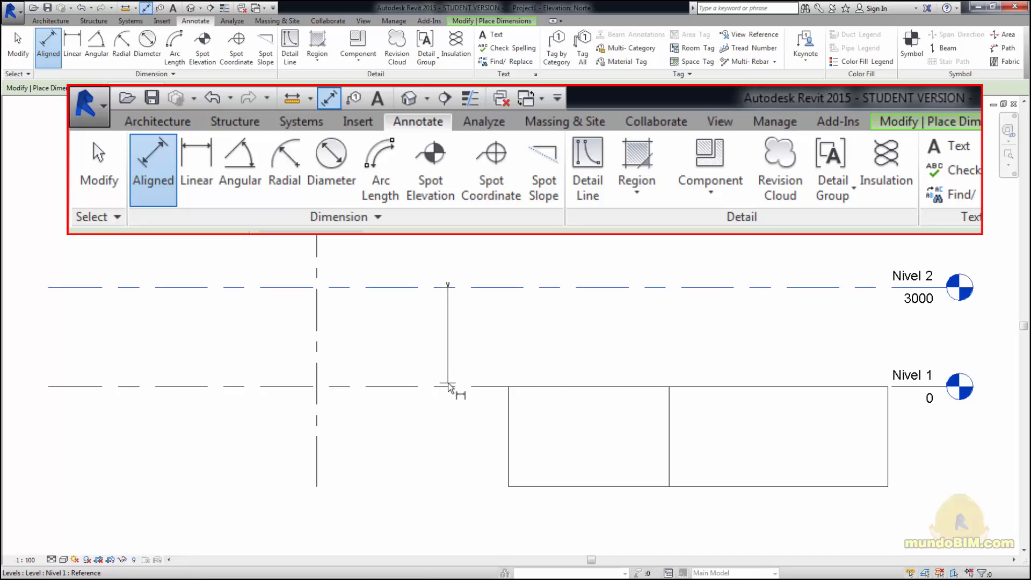
{"action": "left_click", "coordinate": [497, 353]}
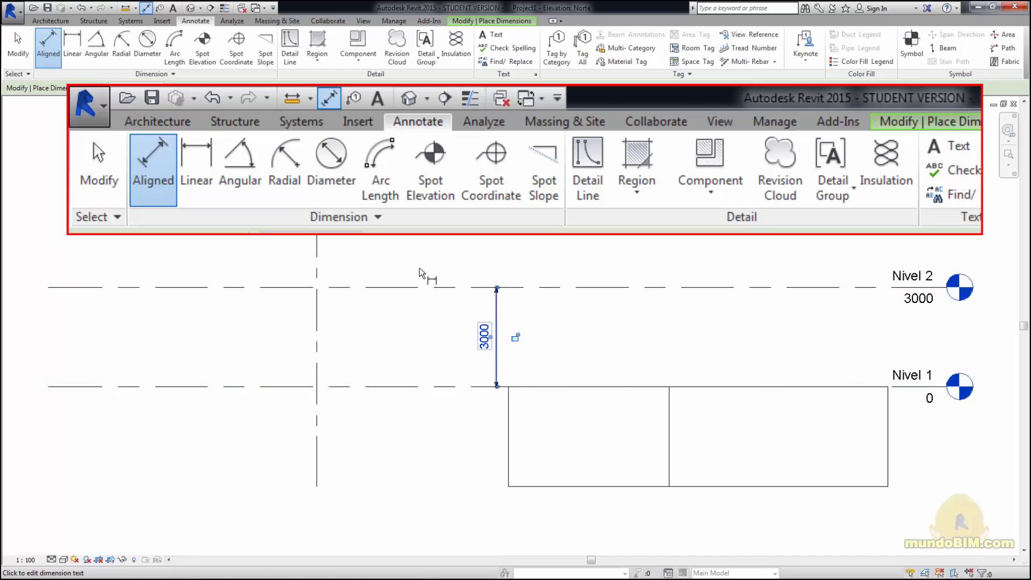
Step: Add a spot elevation on the Nivel 2 line, between grid 2 and the level dimension, with its leader rising above the line
{"action": "left_click", "coordinate": [204, 47]}
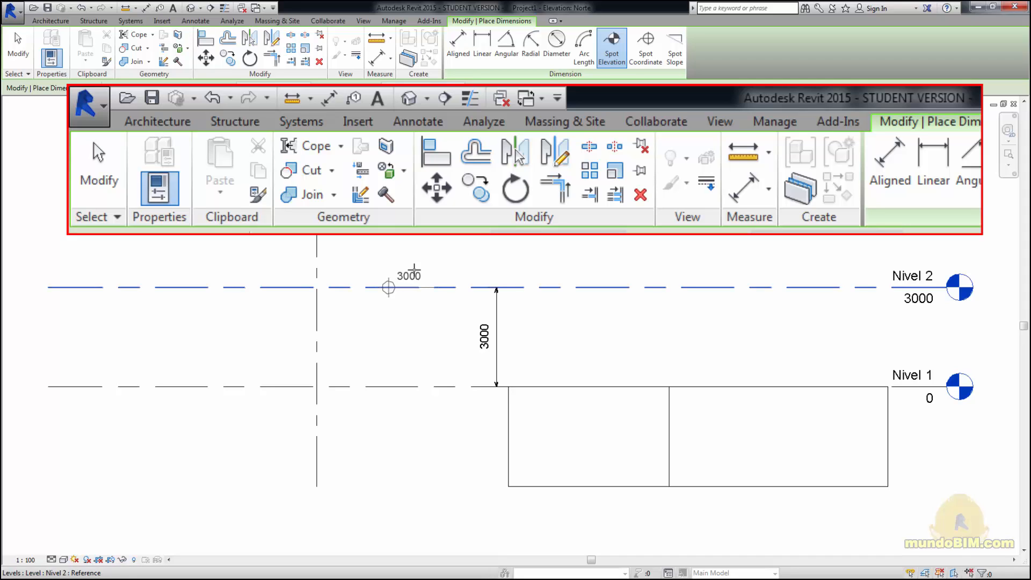
{"action": "left_click", "coordinate": [388, 288]}
{"action": "left_click", "coordinate": [424, 262]}
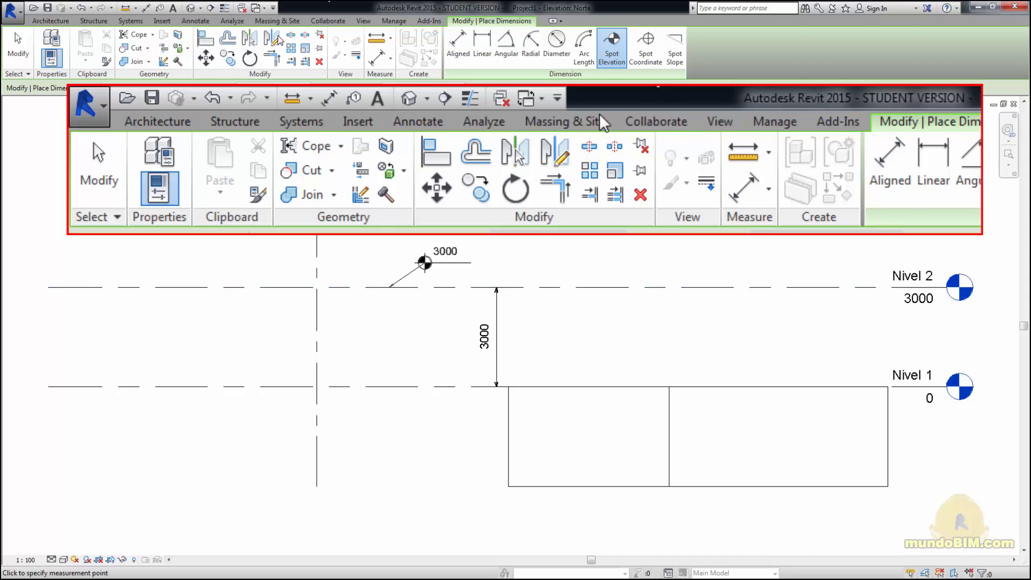
Step: Draw a detail-line rectangle in Thin Lines across the Nivel 2 line, above the walls and to the right of the level dimension
{"action": "left_click", "coordinate": [195, 20]}
{"action": "left_click", "coordinate": [291, 41]}
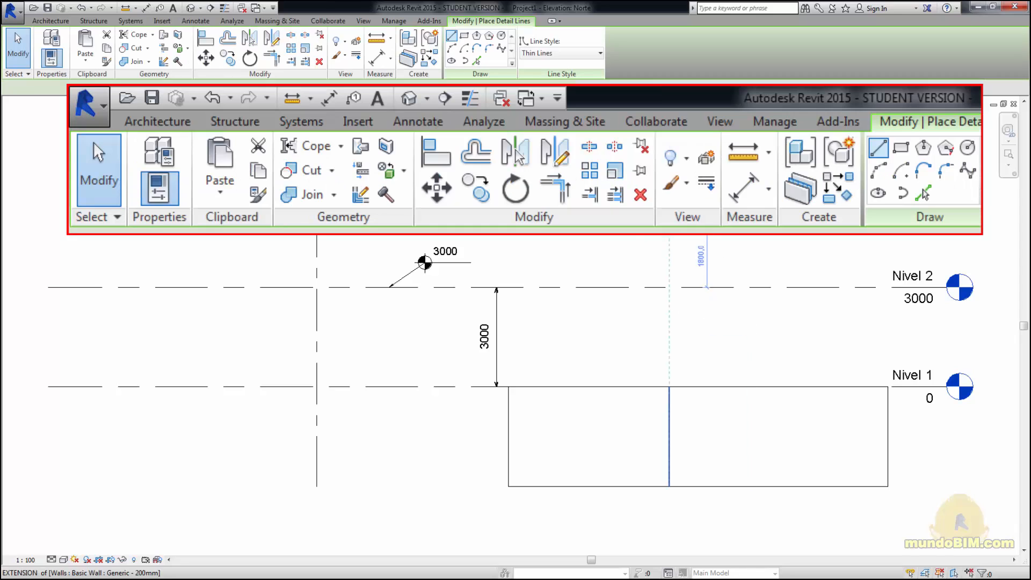
{"action": "left_click", "coordinate": [464, 36]}
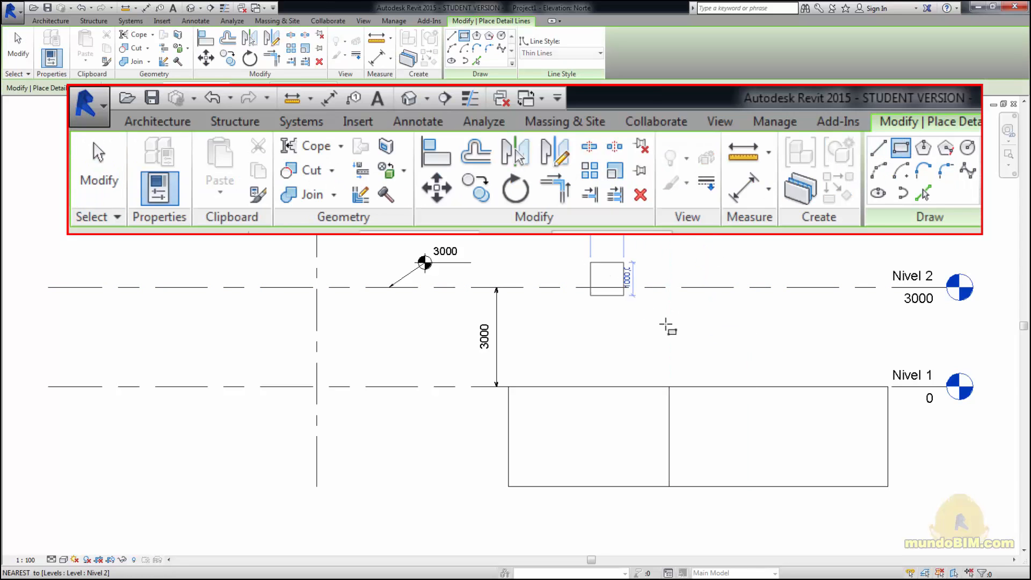
{"action": "left_click", "coordinate": [693, 342]}
{"action": "key", "text": "Escape"}
{"action": "key", "text": "Escape"}
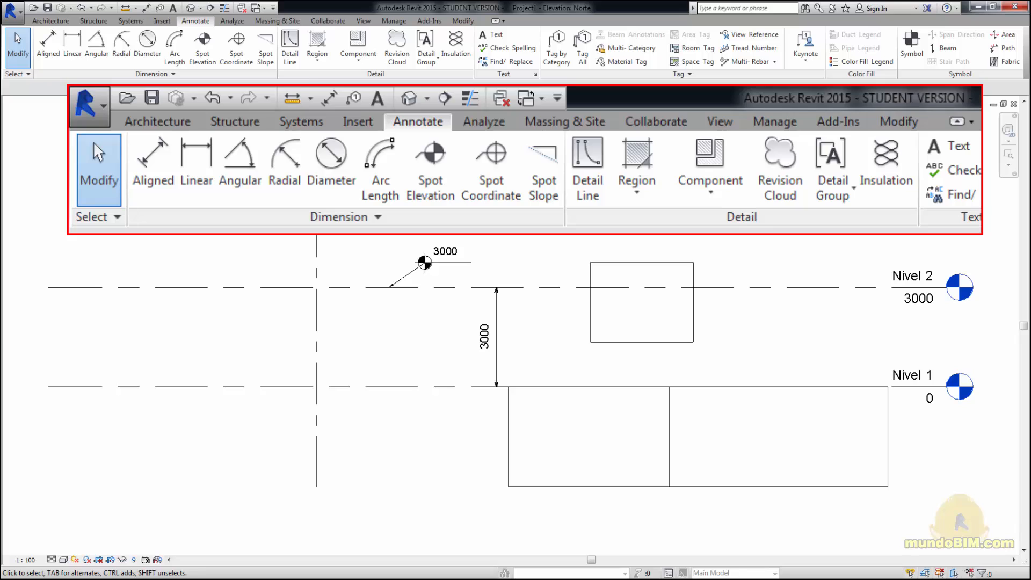
Step: Add a text note reading TEXTO and position it on the Nivel 2 line to the right of the rectangle
{"action": "left_click", "coordinate": [494, 38]}
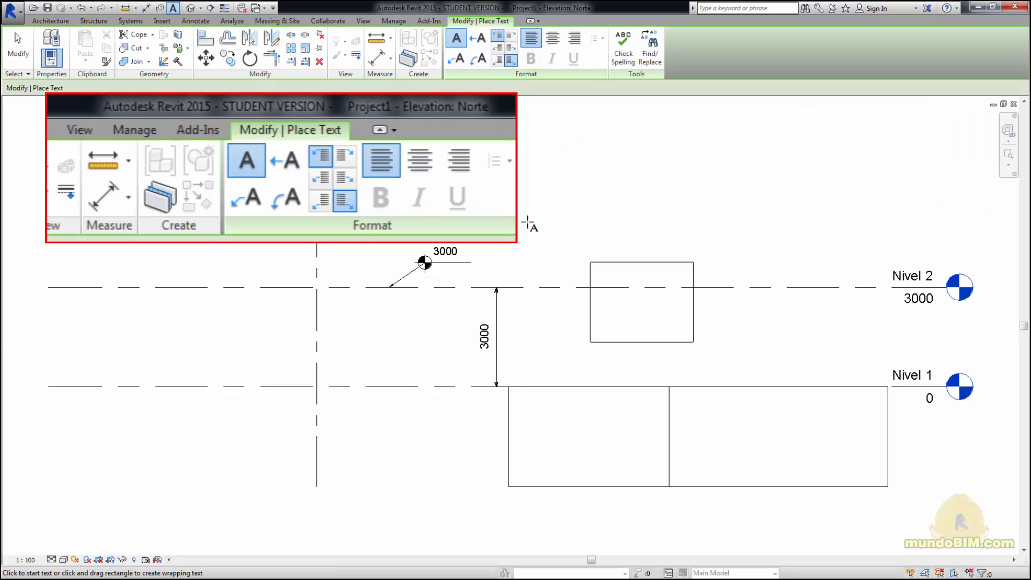
{"action": "key", "text": "Caps_Lock"}
{"action": "type", "text": "TEXTO"}
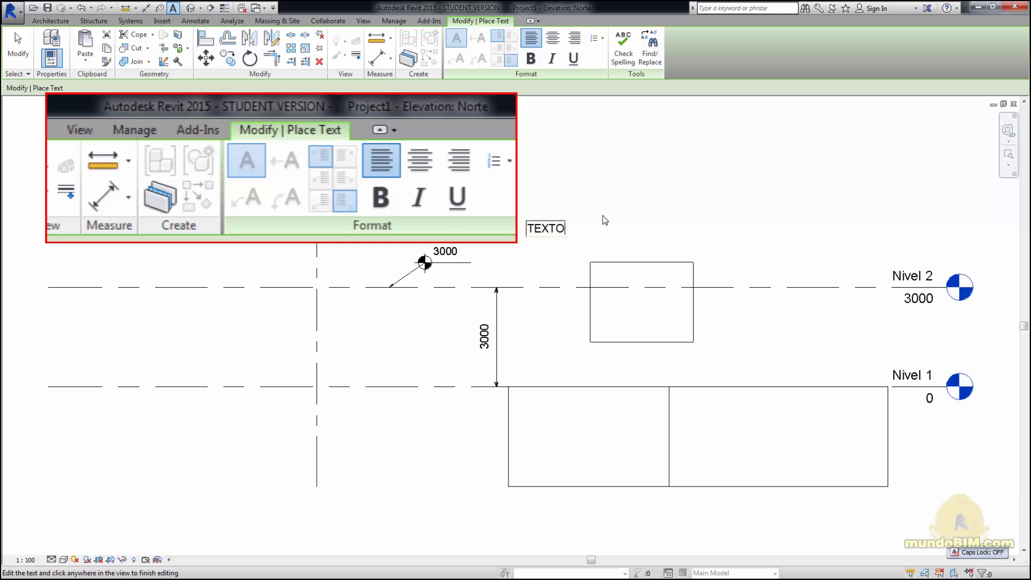
{"action": "left_click", "coordinate": [636, 207]}
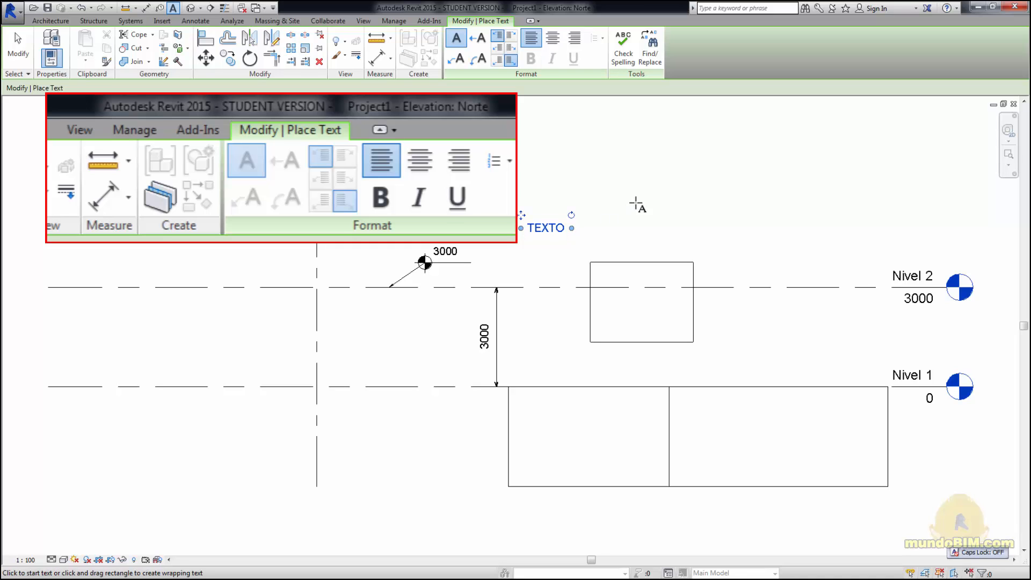
{"action": "key", "text": "Escape"}
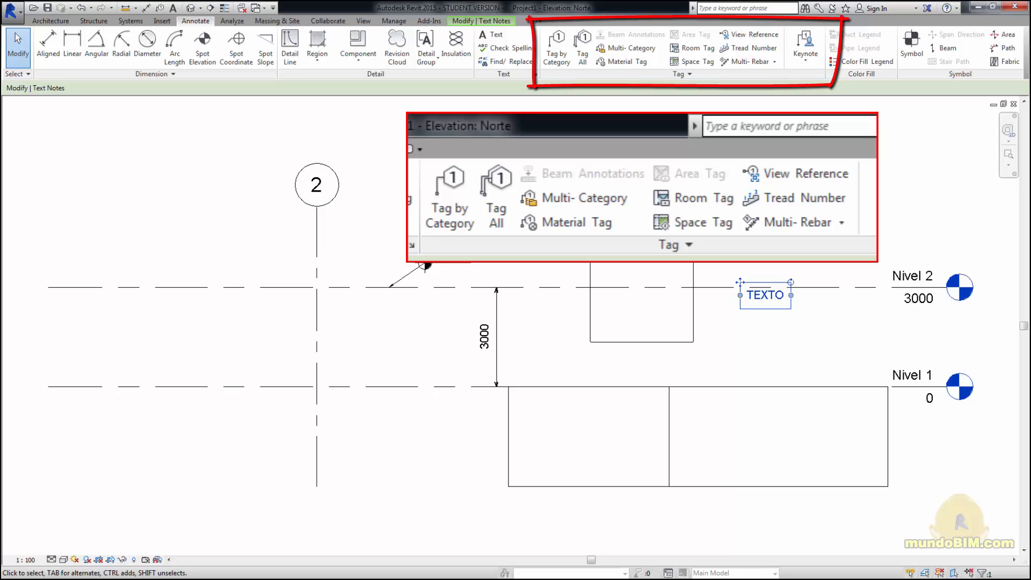
{"action": "key", "text": "Escape"}
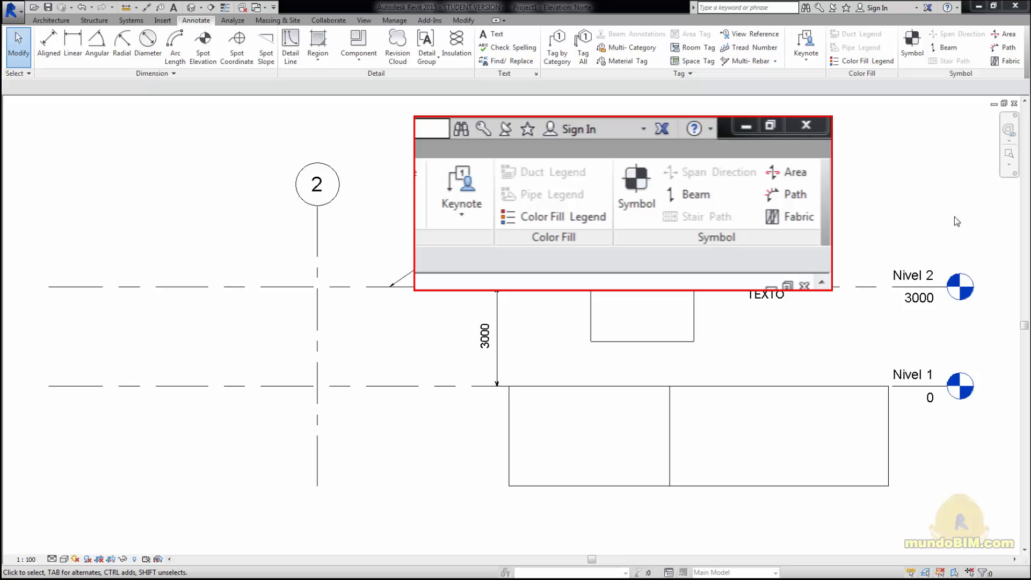
Step: Review the Analyze, Massing & Site and Collaborate tool sets
{"action": "left_click", "coordinate": [242, 25]}
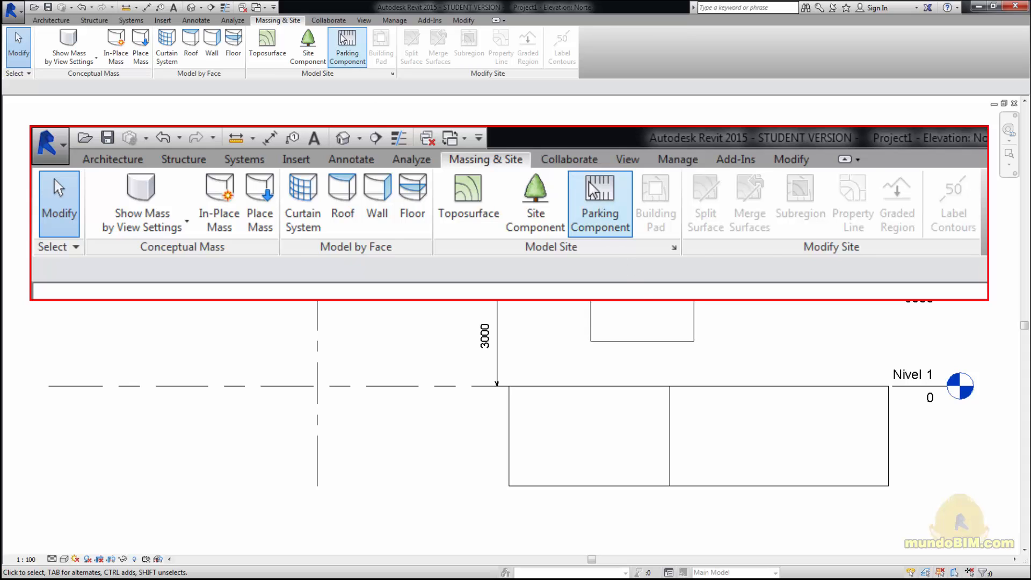
{"action": "left_click", "coordinate": [329, 20]}
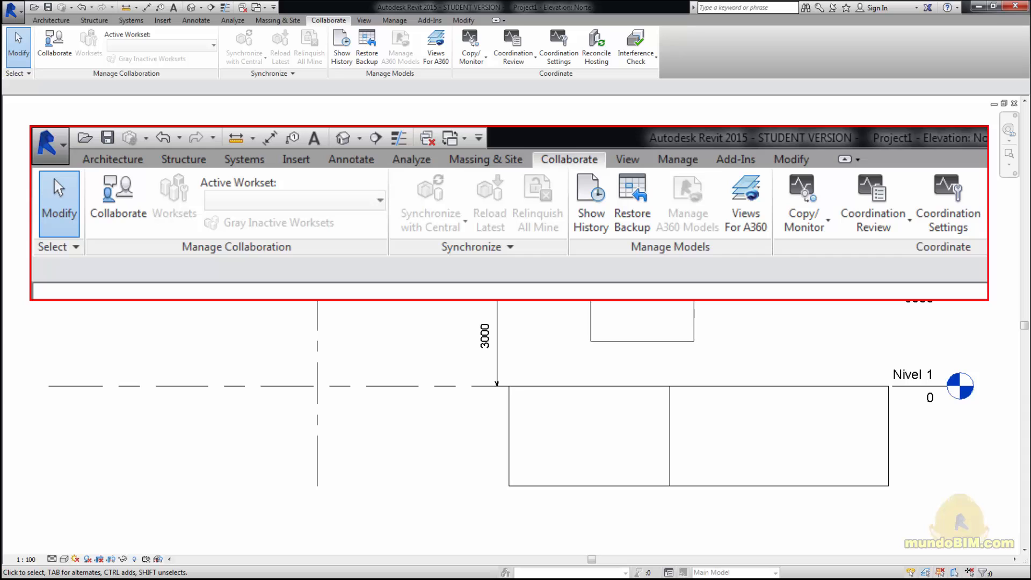
Step: Review the model categories in the Visibility/Graphic Overrides of the Norte elevation and leave them without making changes
{"action": "left_click", "coordinate": [371, 24]}
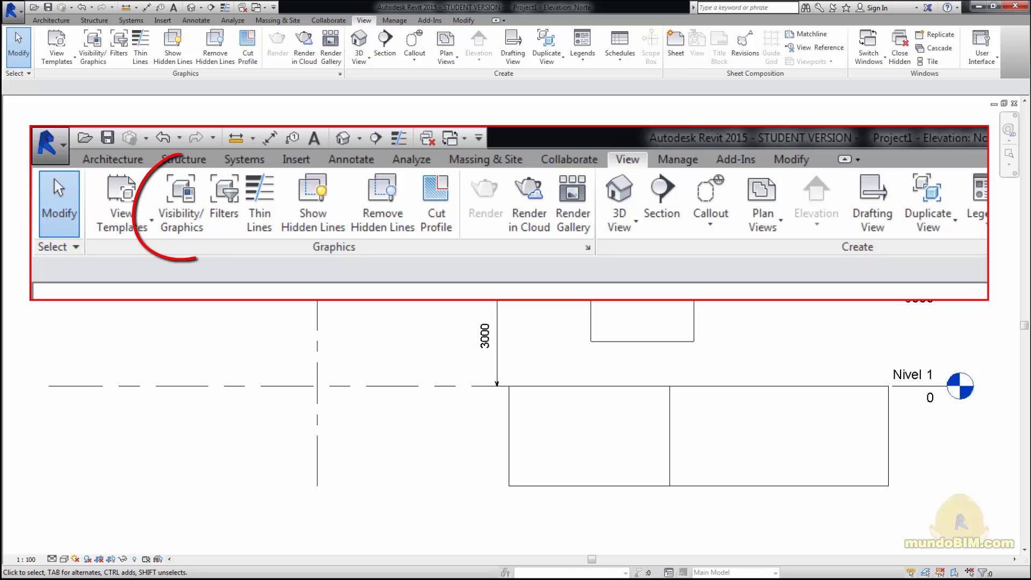
{"action": "left_click", "coordinate": [93, 46]}
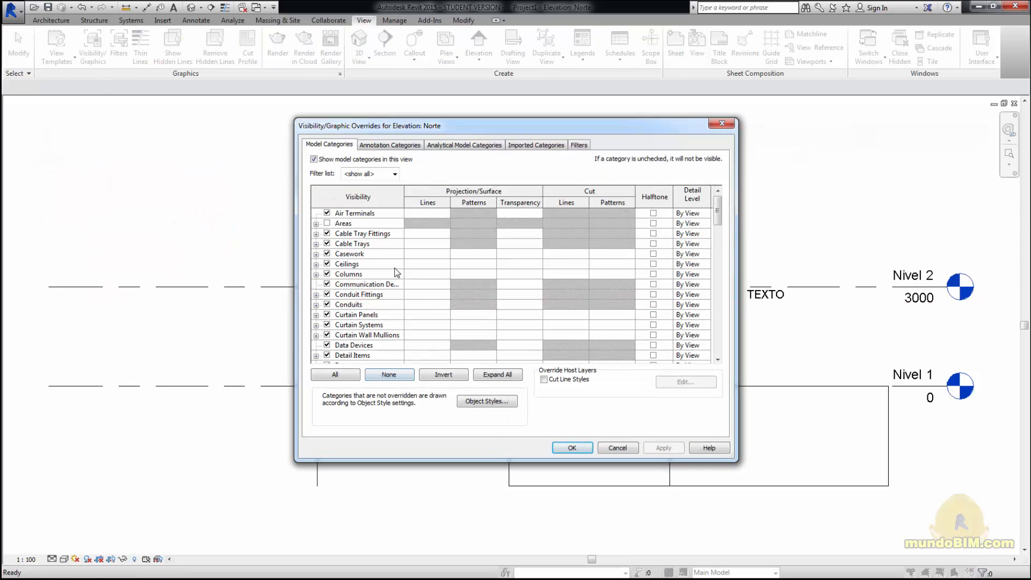
{"action": "scroll", "coordinate": [394, 273], "scroll_direction": "down", "scroll_amount": 3}
{"action": "scroll", "coordinate": [393, 269], "scroll_direction": "down", "scroll_amount": 4}
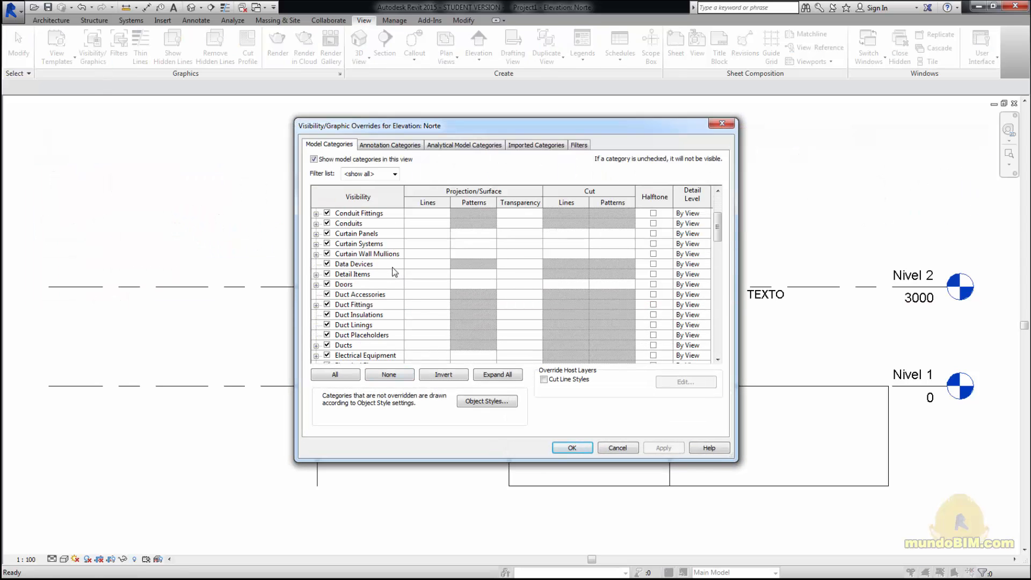
{"action": "scroll", "coordinate": [391, 267], "scroll_direction": "down", "scroll_amount": 6}
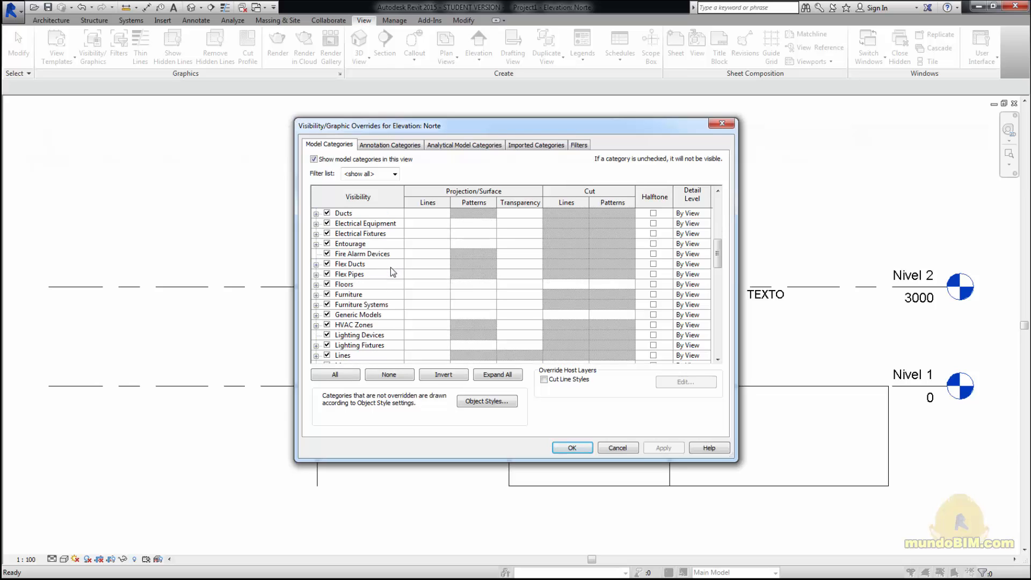
{"action": "scroll", "coordinate": [391, 271], "scroll_direction": "down", "scroll_amount": 7}
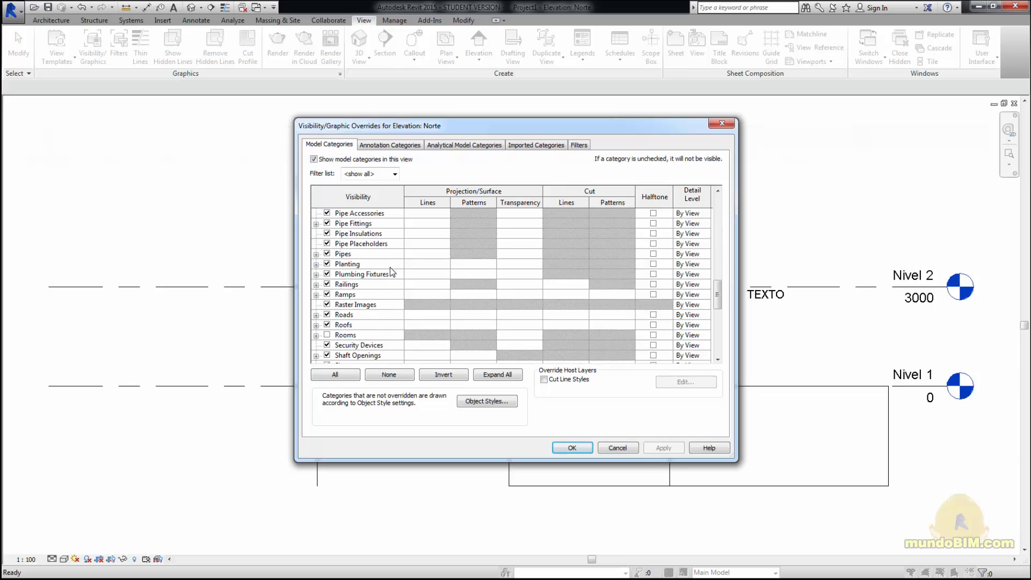
{"action": "scroll", "coordinate": [390, 272], "scroll_direction": "up", "scroll_amount": 10}
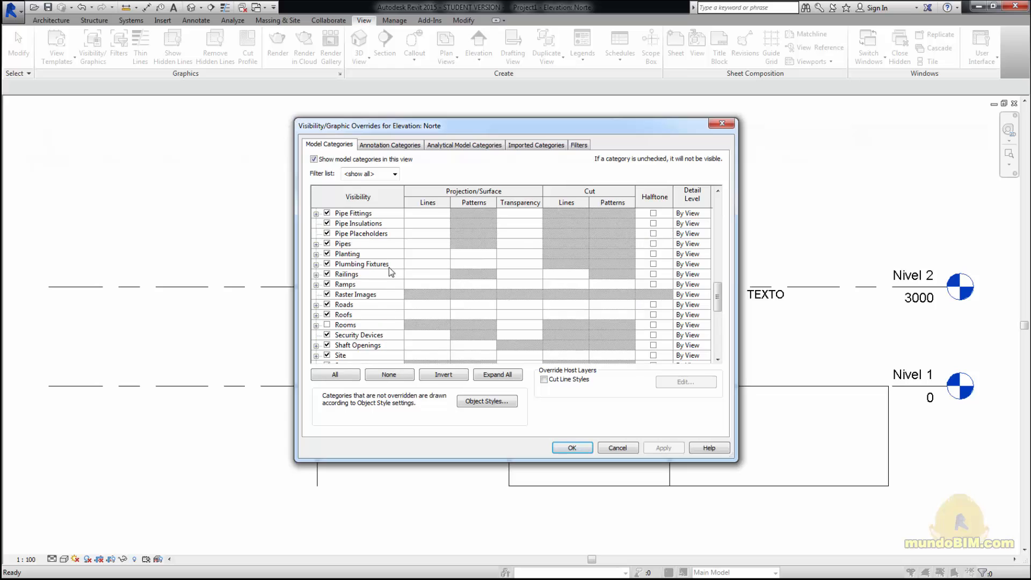
{"action": "left_click", "coordinate": [616, 447]}
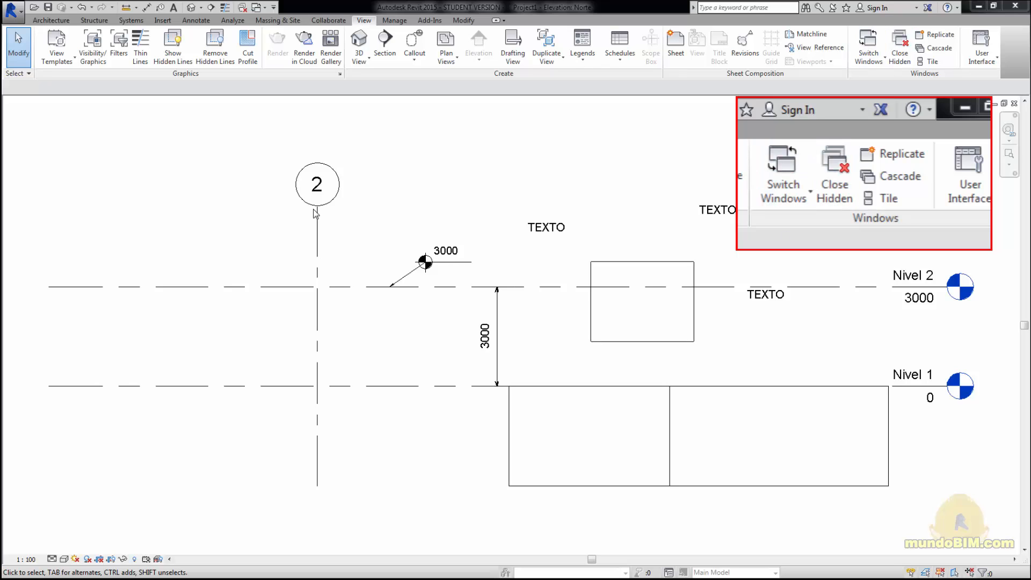
Step: Review the Manage and Add-Ins tool sets, including the list of available external tools
{"action": "left_click", "coordinate": [398, 22]}
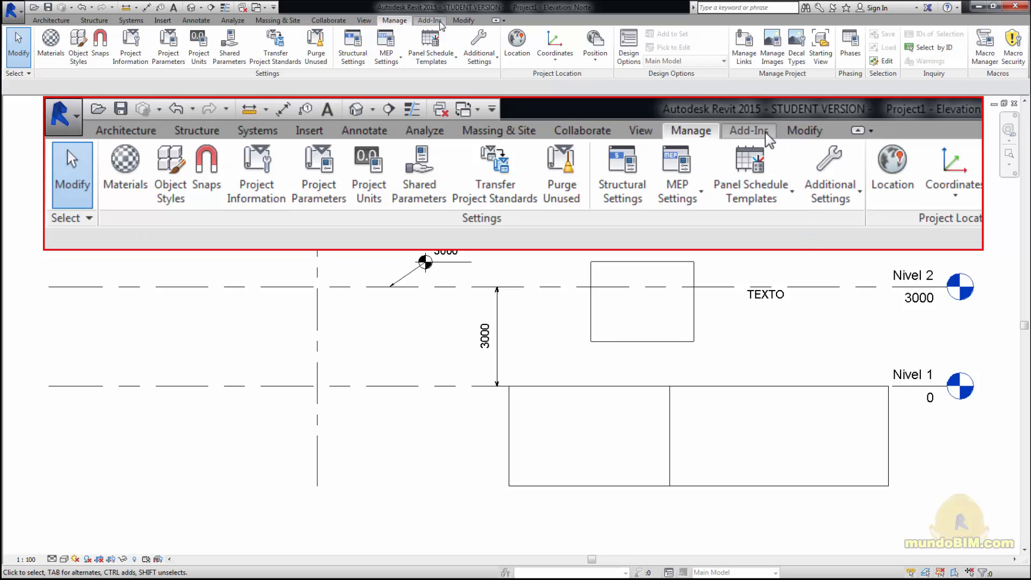
{"action": "left_click", "coordinate": [430, 21]}
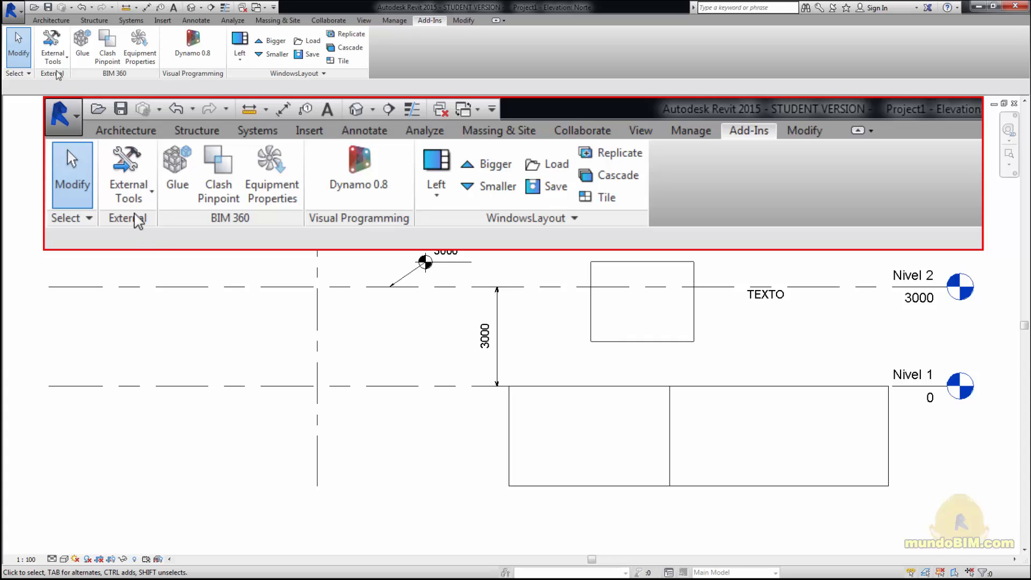
{"action": "left_click", "coordinate": [58, 62]}
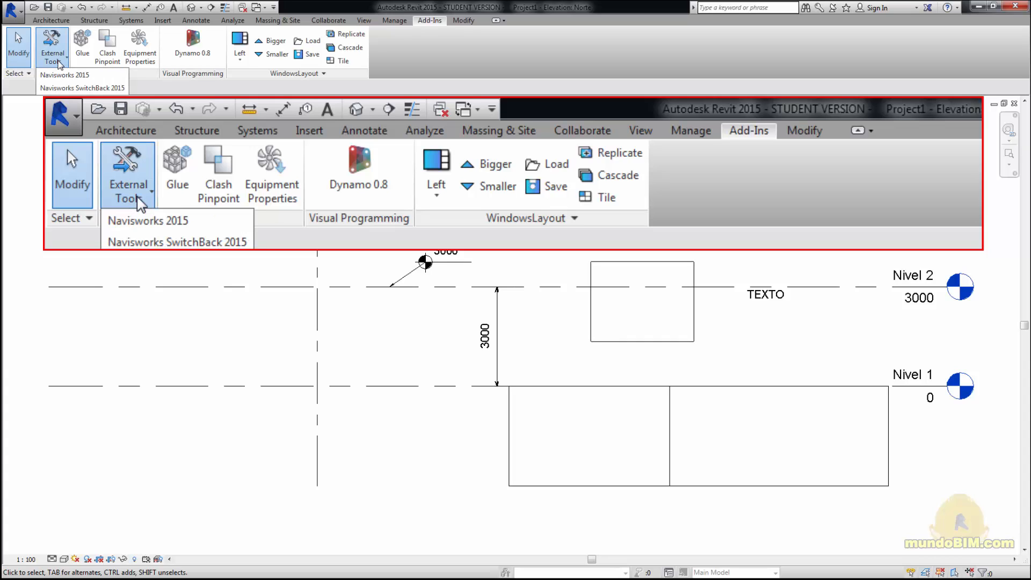
{"action": "left_click", "coordinate": [59, 62]}
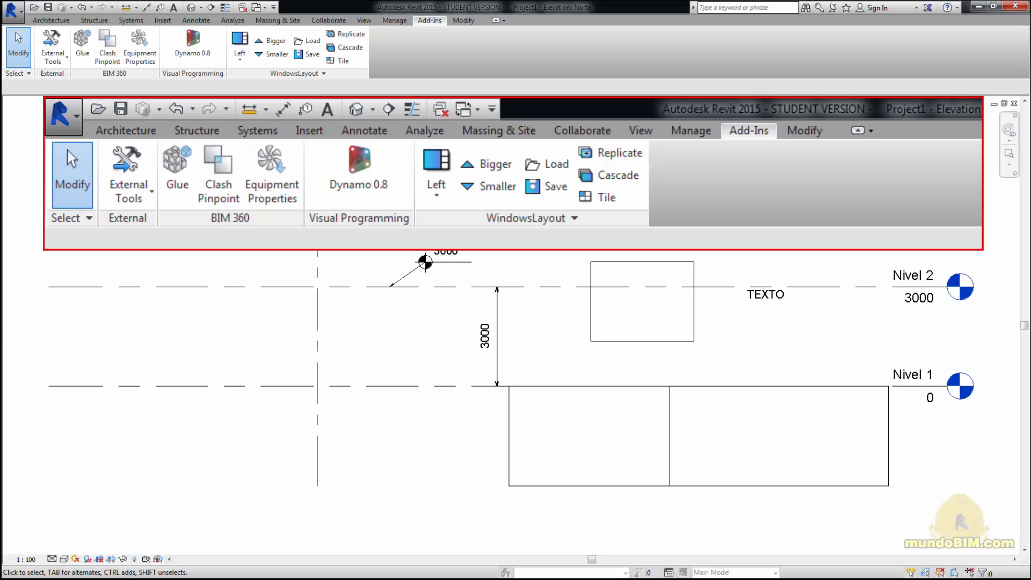
Step: Arrange the open views with the WindowsLayout Left layout, and activate the 3D view with the Modify tools shown
{"action": "left_click", "coordinate": [243, 42]}
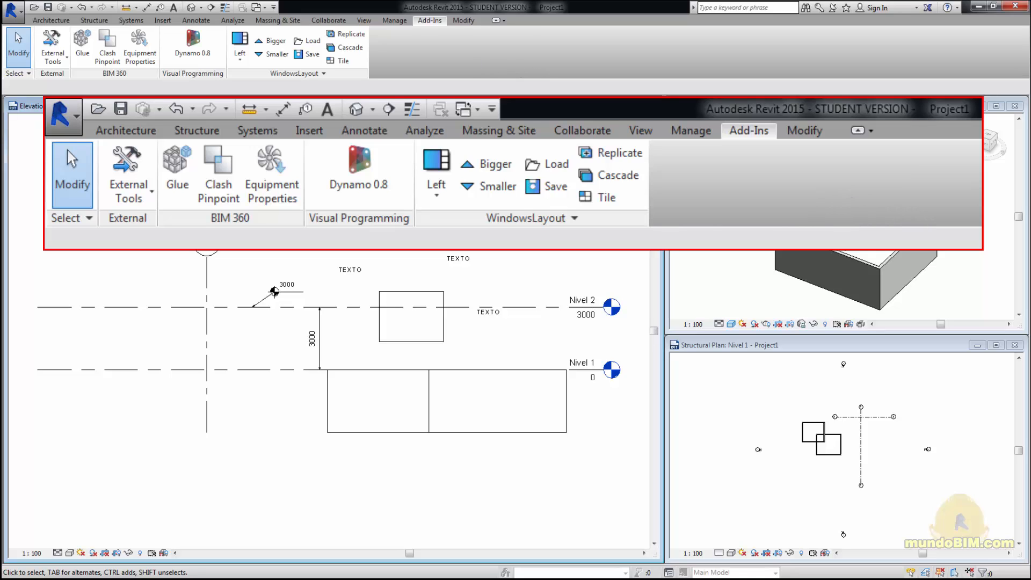
{"action": "left_click", "coordinate": [470, 25]}
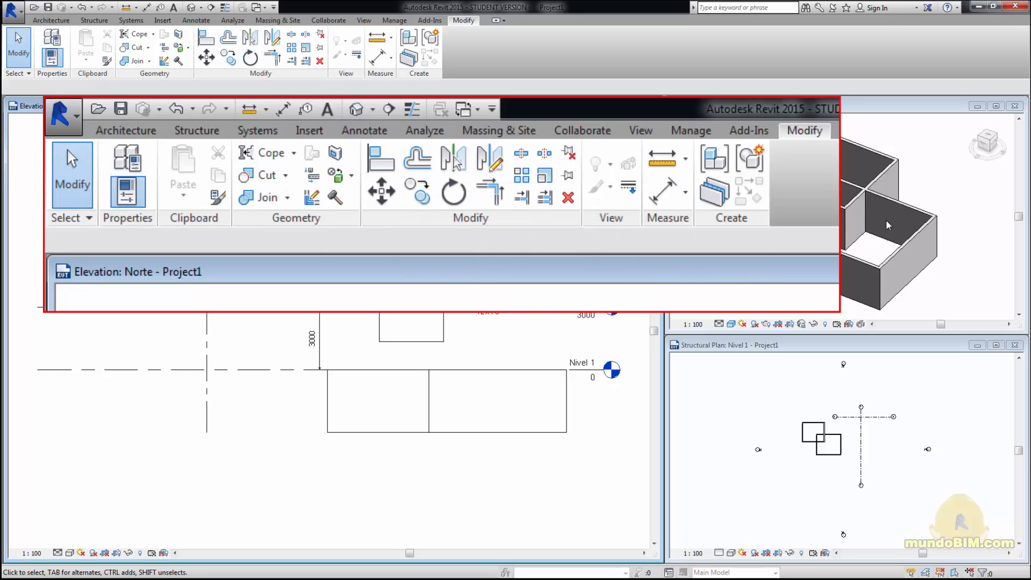
{"action": "left_click", "coordinate": [908, 153]}
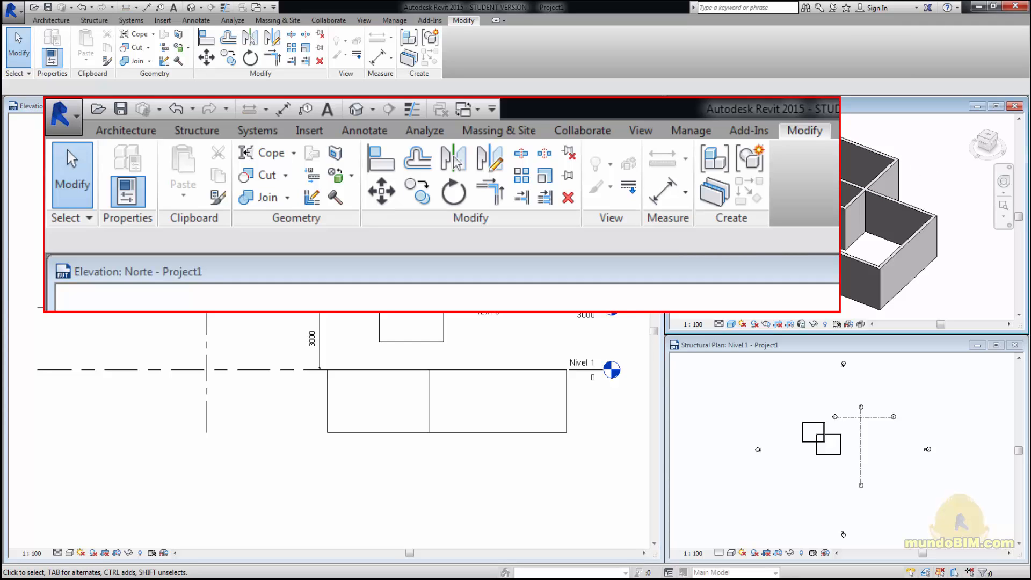